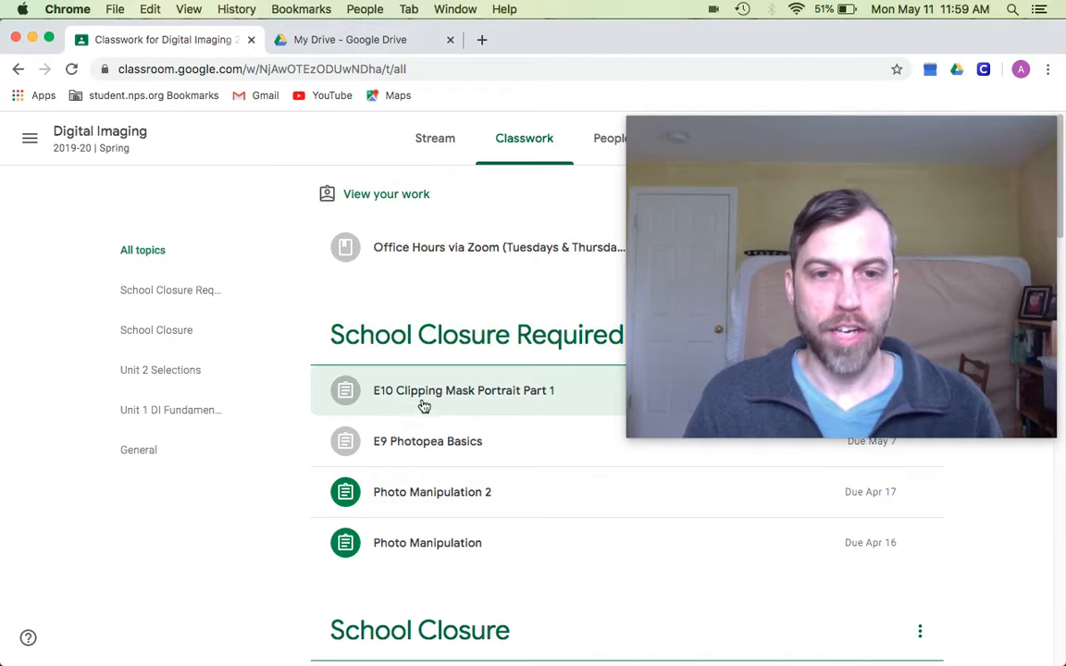
# - Expand the E10 Clipping Mask Portrait Part 1 post in Classwork and open its assignment page
pyautogui.click(517, 401)
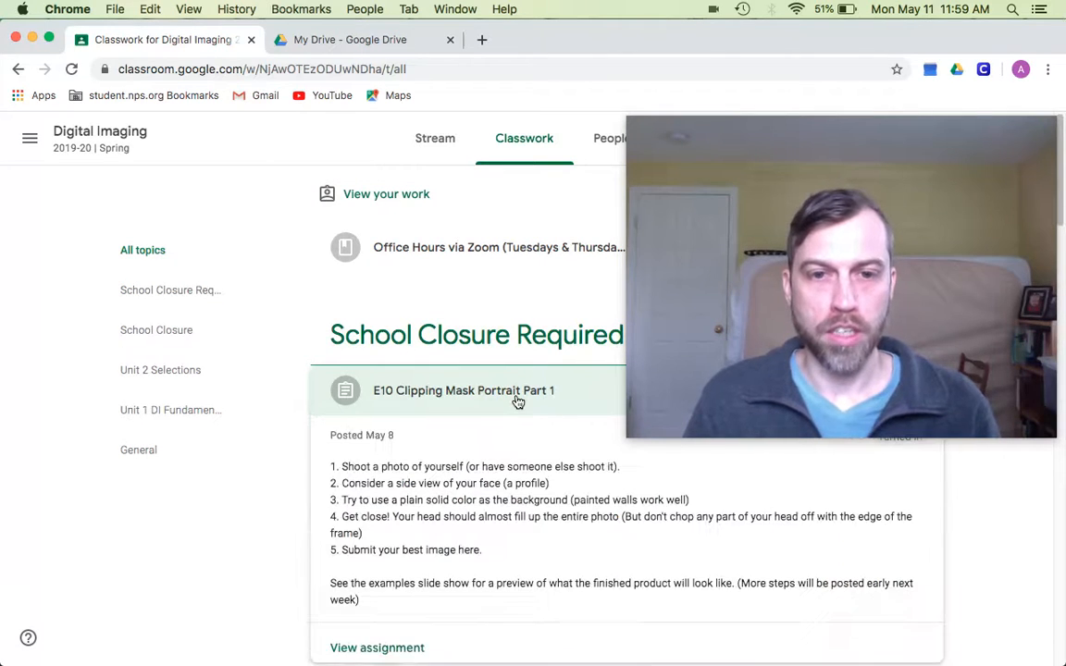
pyautogui.scroll(-15, 296, 500)
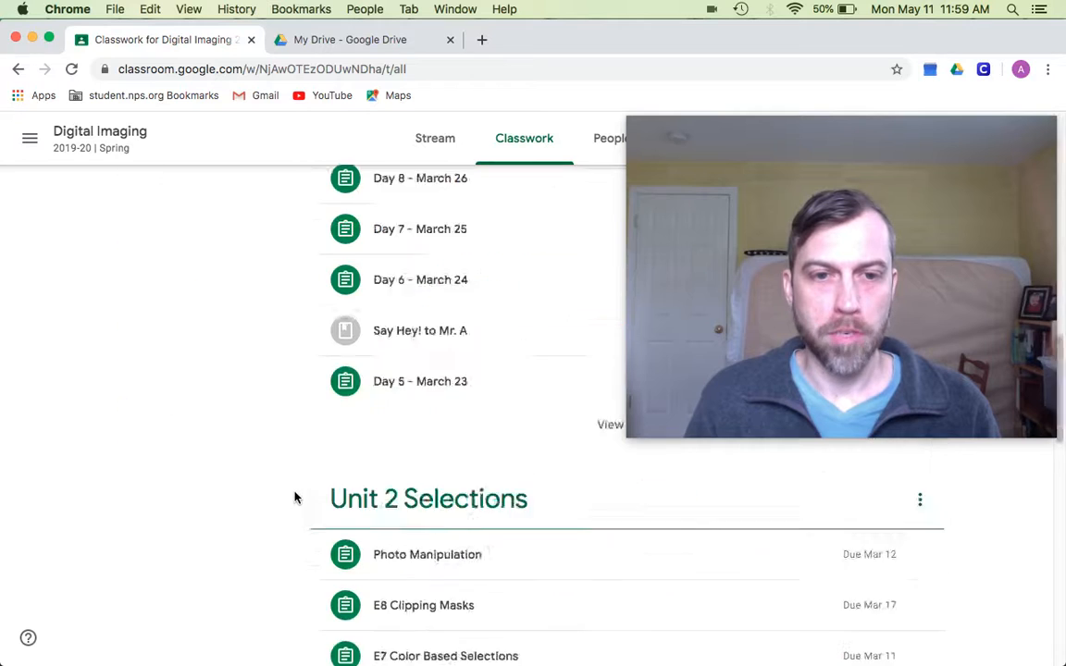
pyautogui.scroll(-6, 309, 493)
pyautogui.scroll(7, 309, 492)
pyautogui.scroll(-1, 309, 493)
pyautogui.scroll(15, 309, 492)
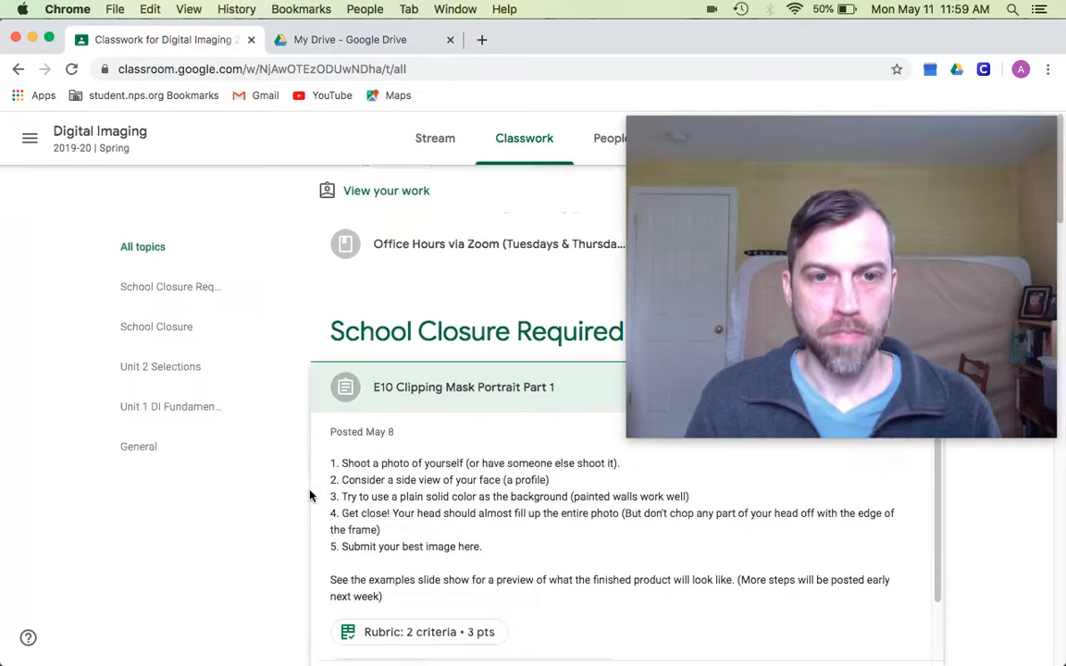
pyautogui.scroll(-3, 315, 494)
pyautogui.click(376, 545)
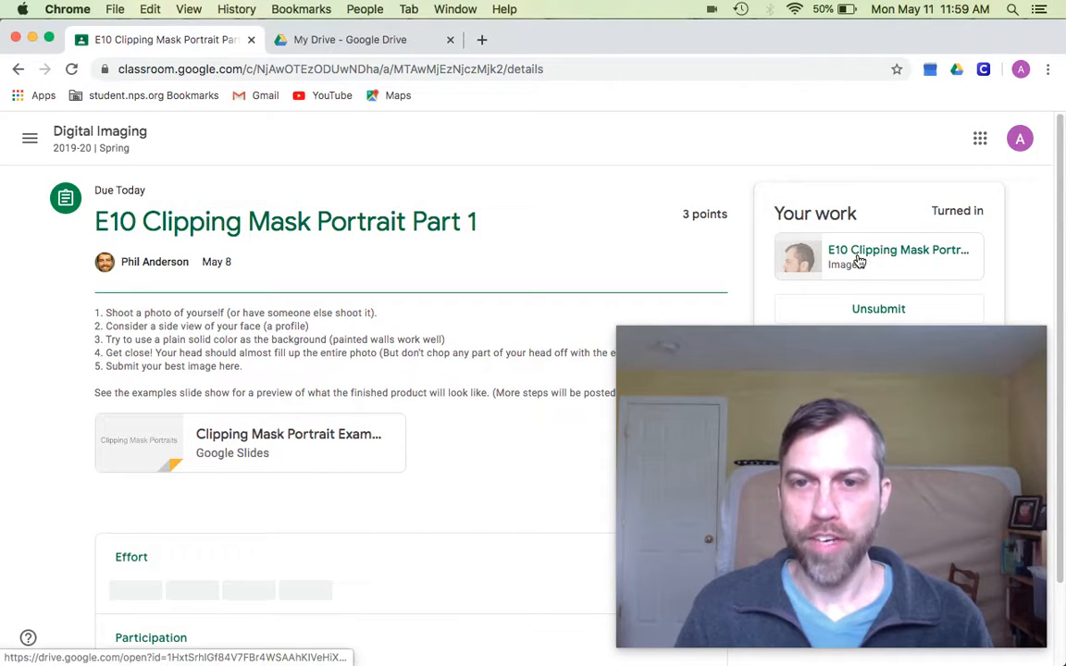
# - Download the turned-in profile photo from its own Drive viewer, then go to My Drive
pyautogui.click(859, 259)
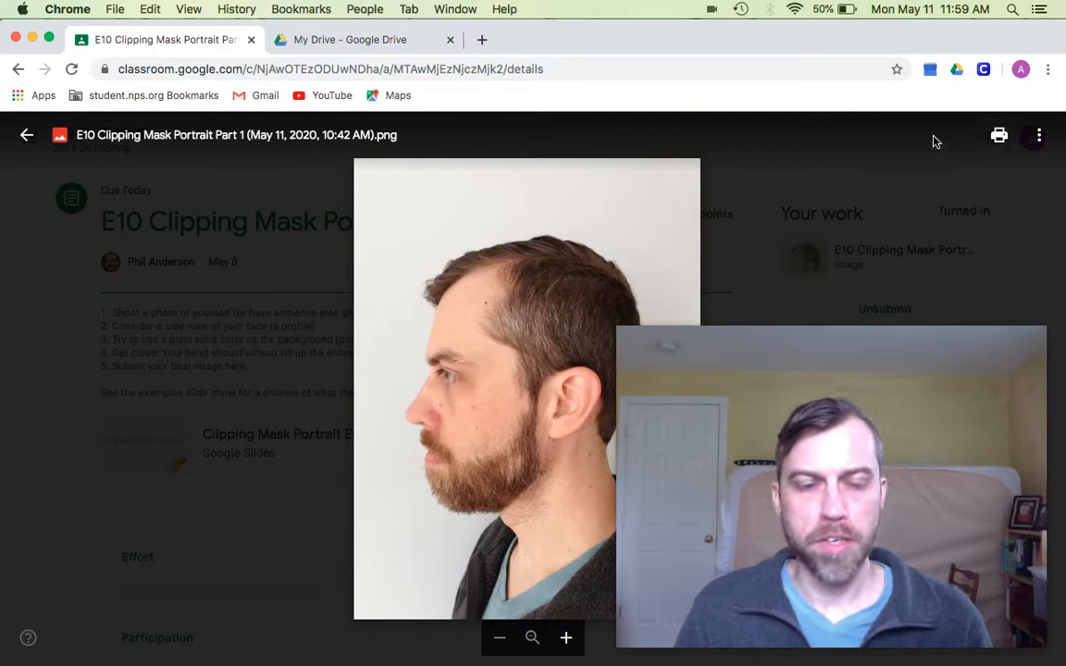
pyautogui.click(1035, 135)
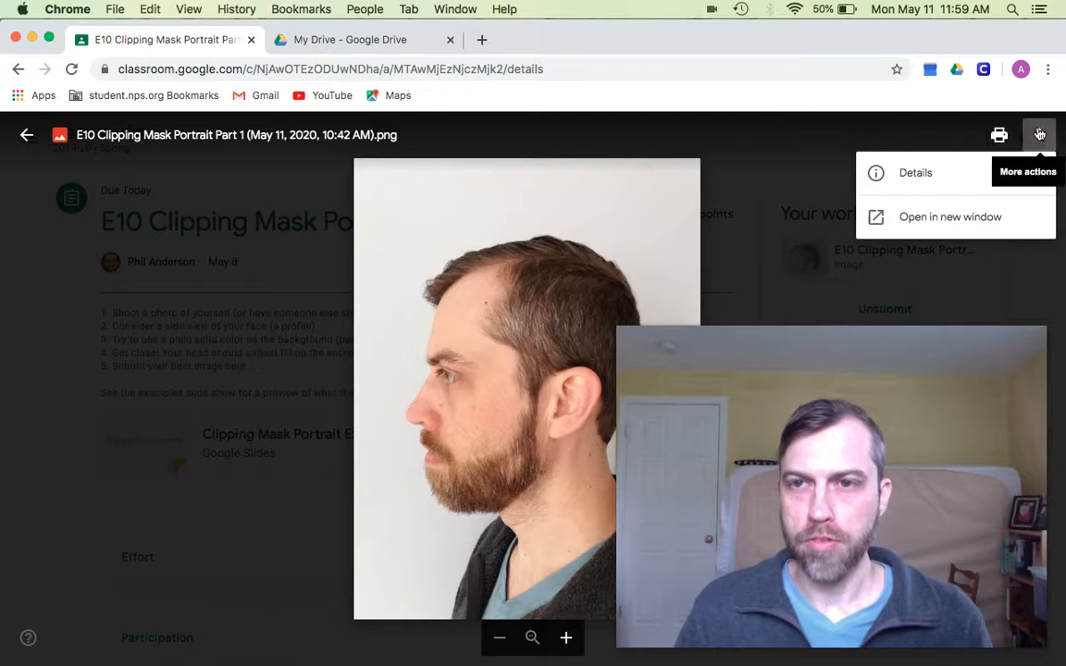
pyautogui.click(922, 218)
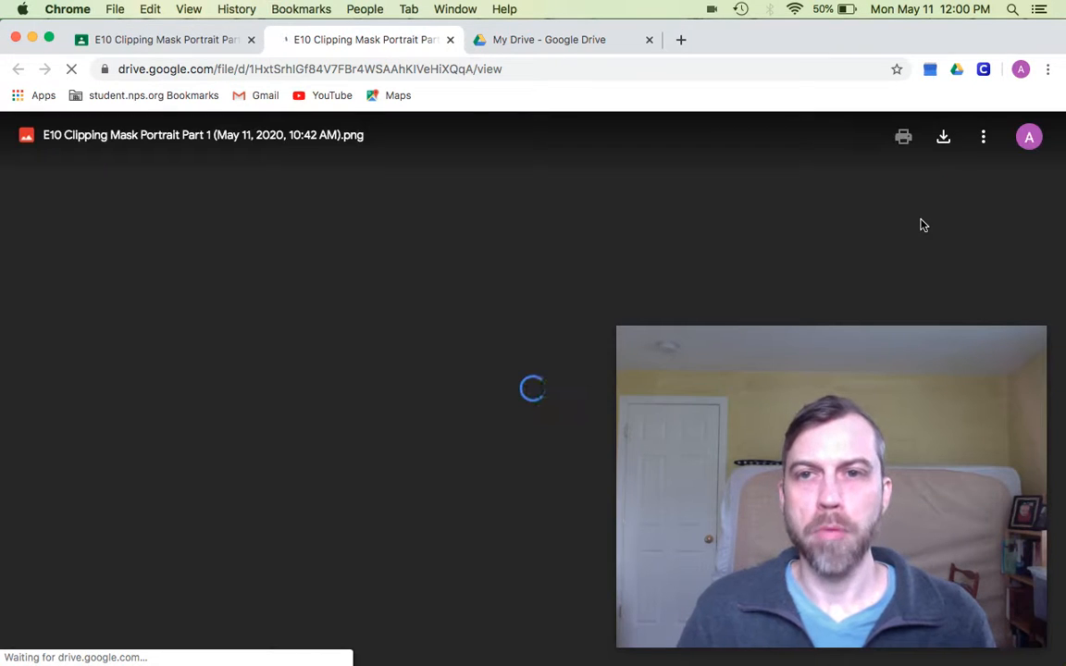
pyautogui.click(943, 137)
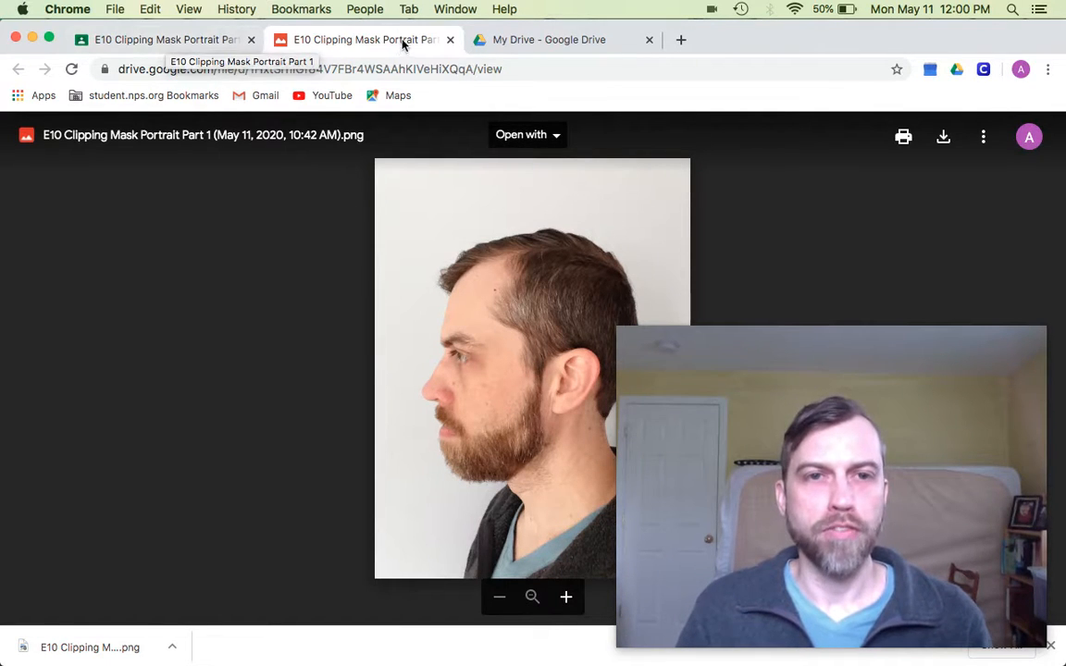
pyautogui.click(562, 42)
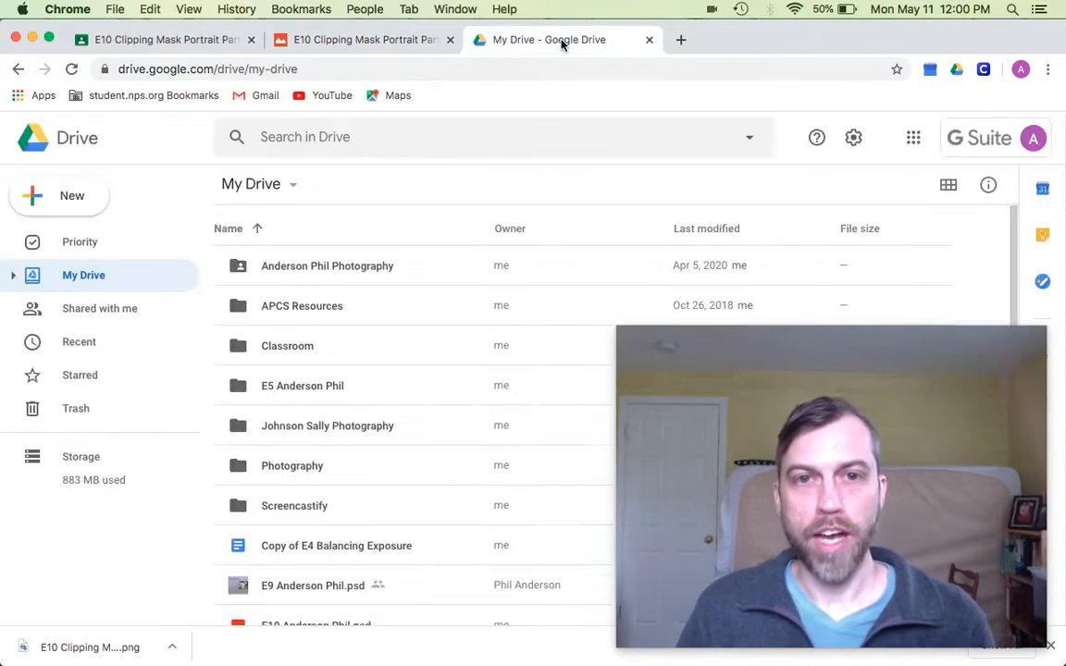
# - Create a new Photopea file from Google Drive's New > More menu
pyautogui.click(63, 199)
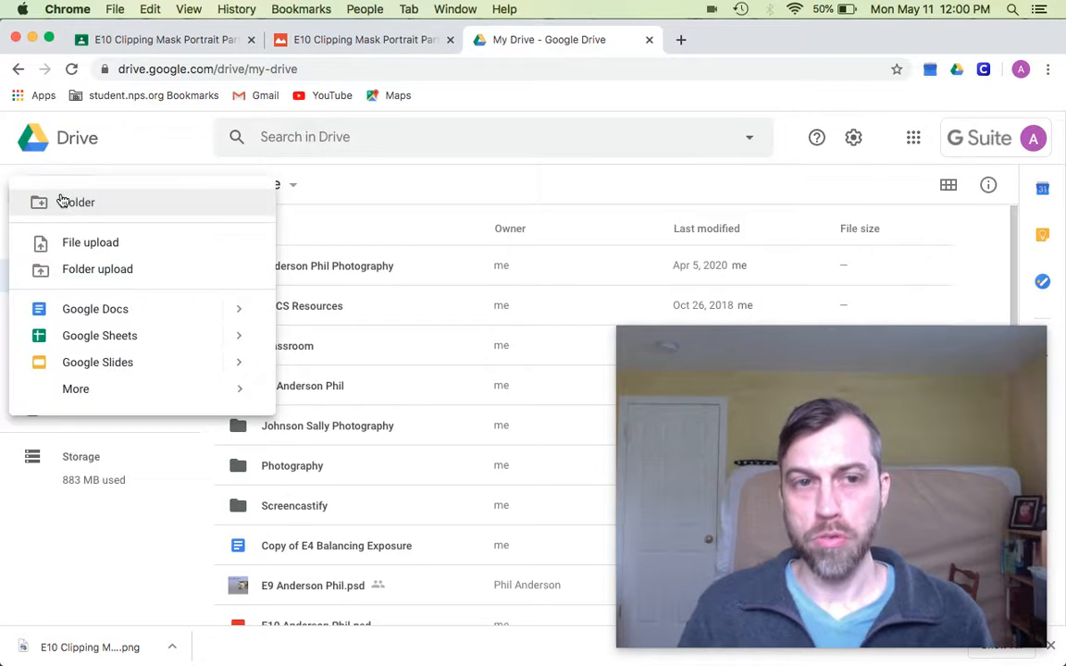
pyautogui.moveTo(67, 386)
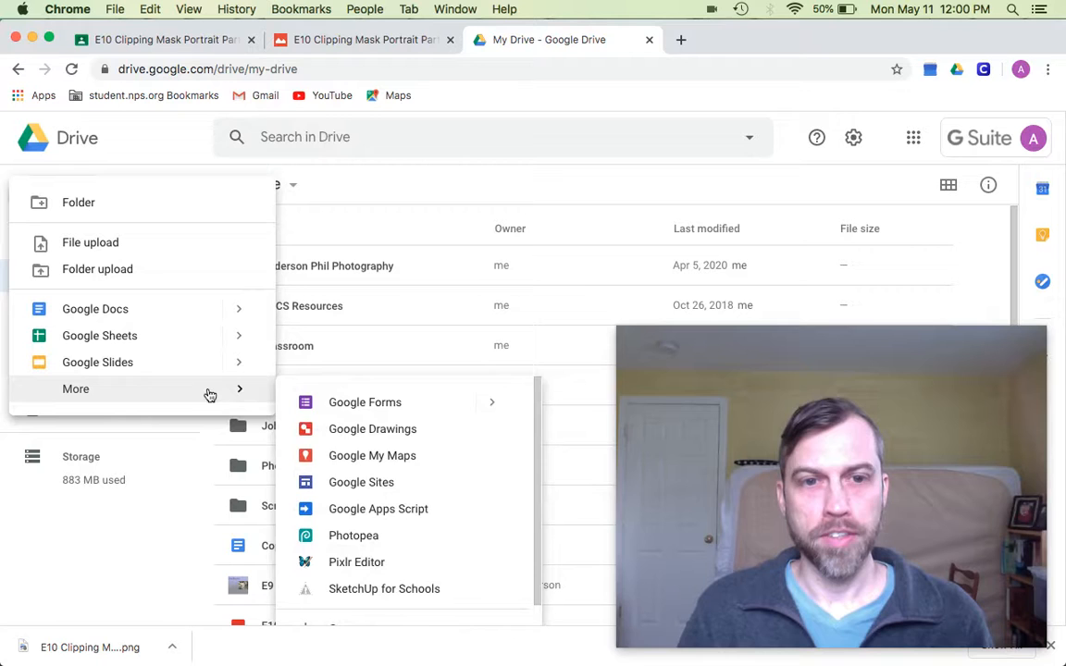
pyautogui.click(367, 539)
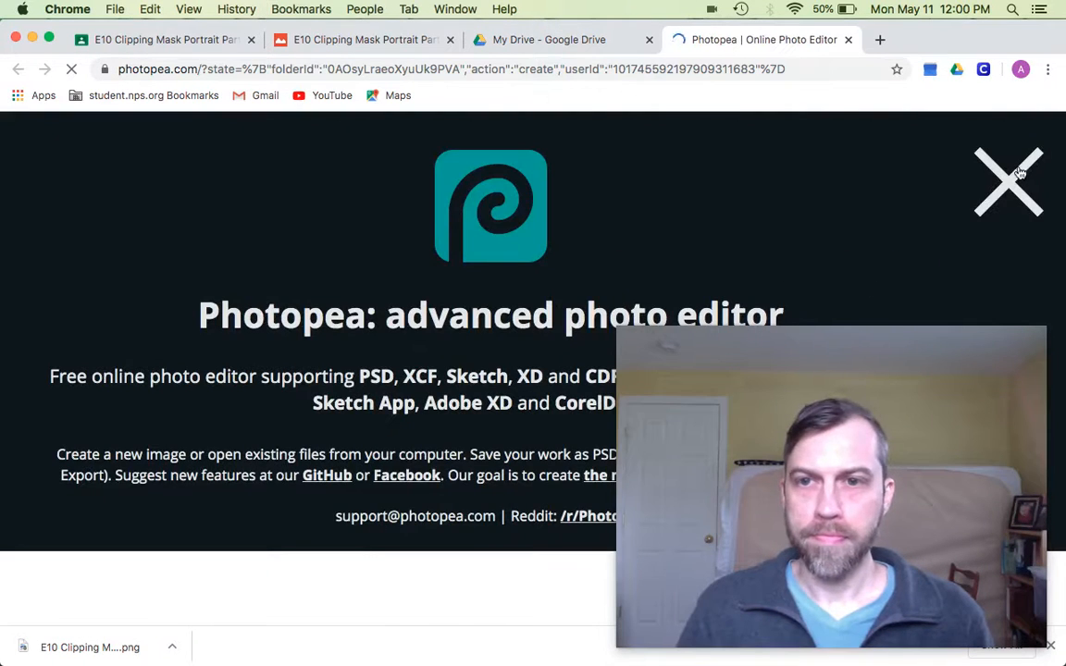
# - Dismiss the splash and name the new project 'E10' plus the student's corrected surname
pyautogui.click(1018, 173)
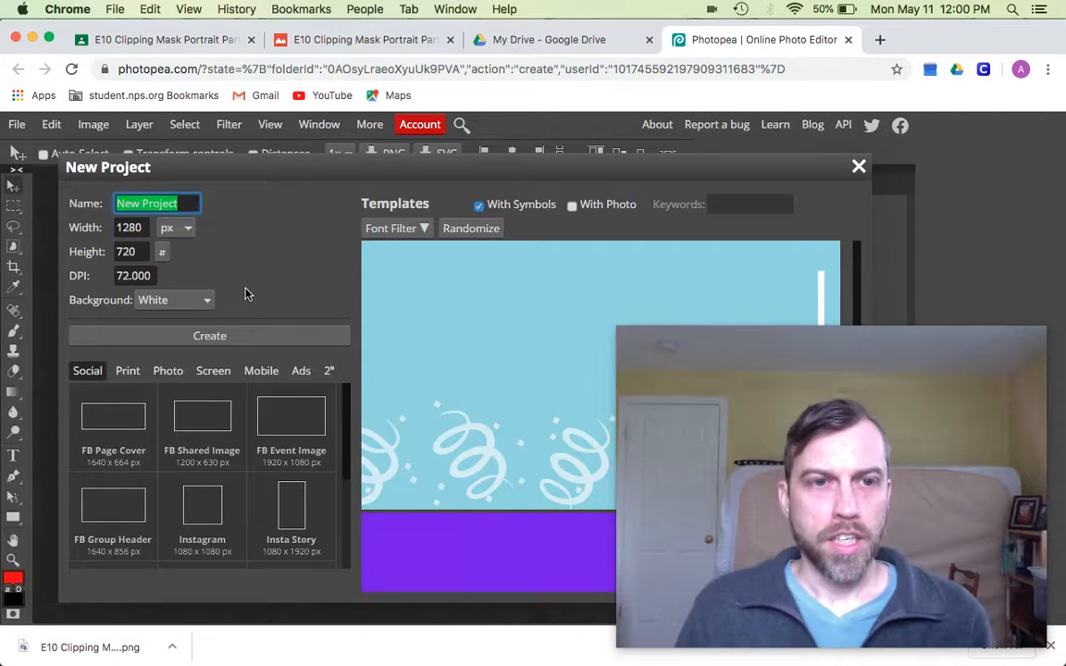
pyautogui.write('E1')
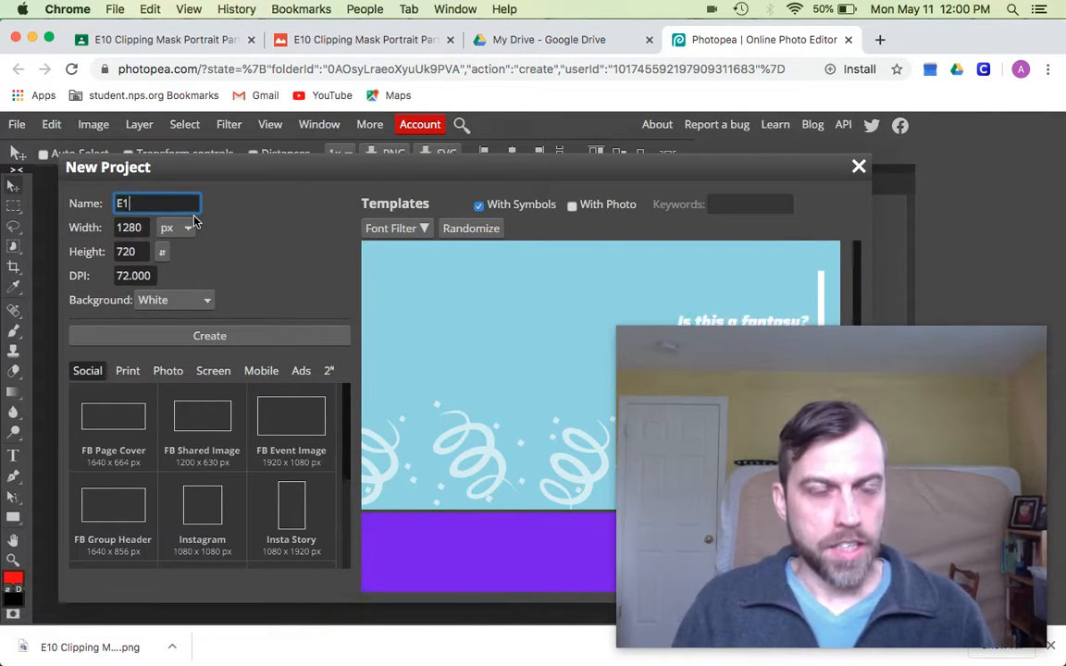
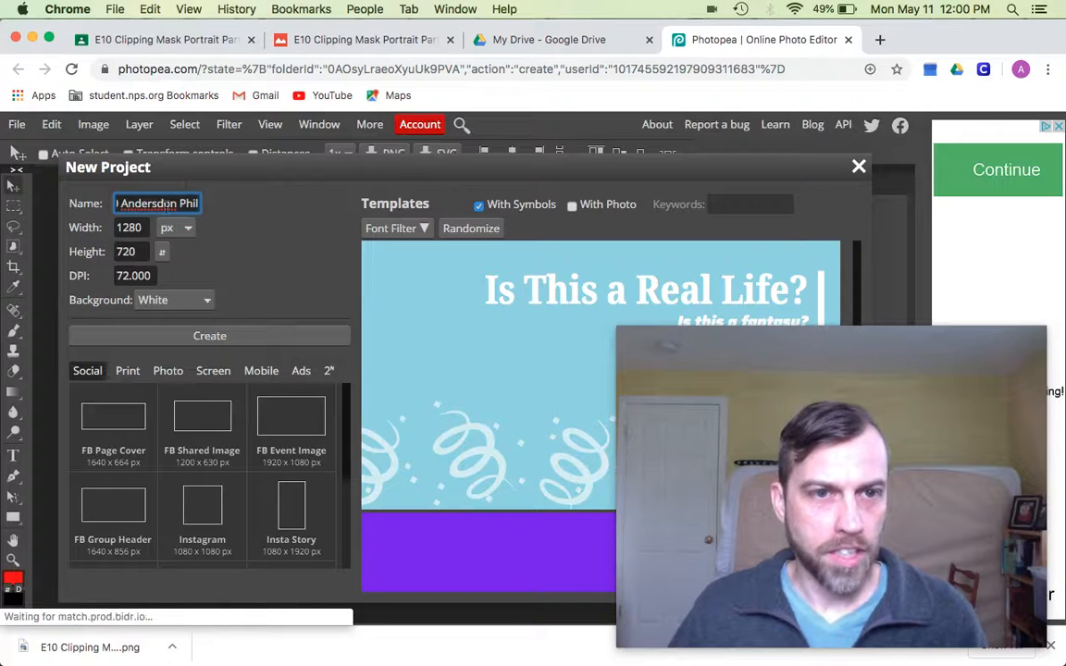
pyautogui.doubleClick(159, 204)
pyautogui.write('Anderson')
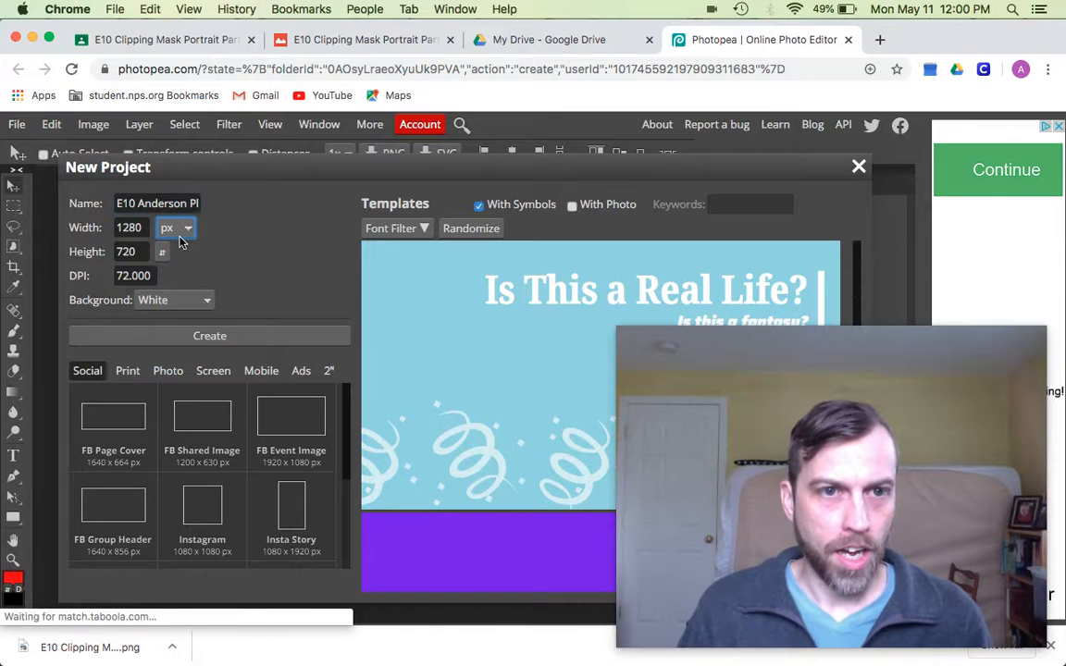
# - Make the document 8.5 × 11 inches at 120 DPI and create it
pyautogui.click(197, 228)
pyautogui.click(171, 273)
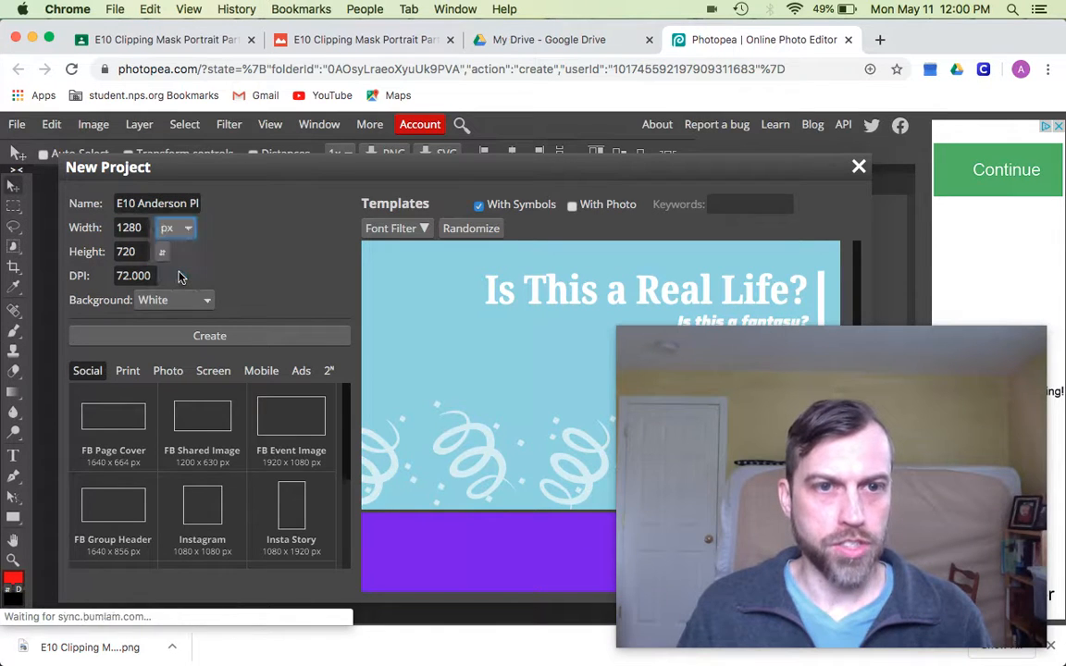
pyautogui.click(117, 229)
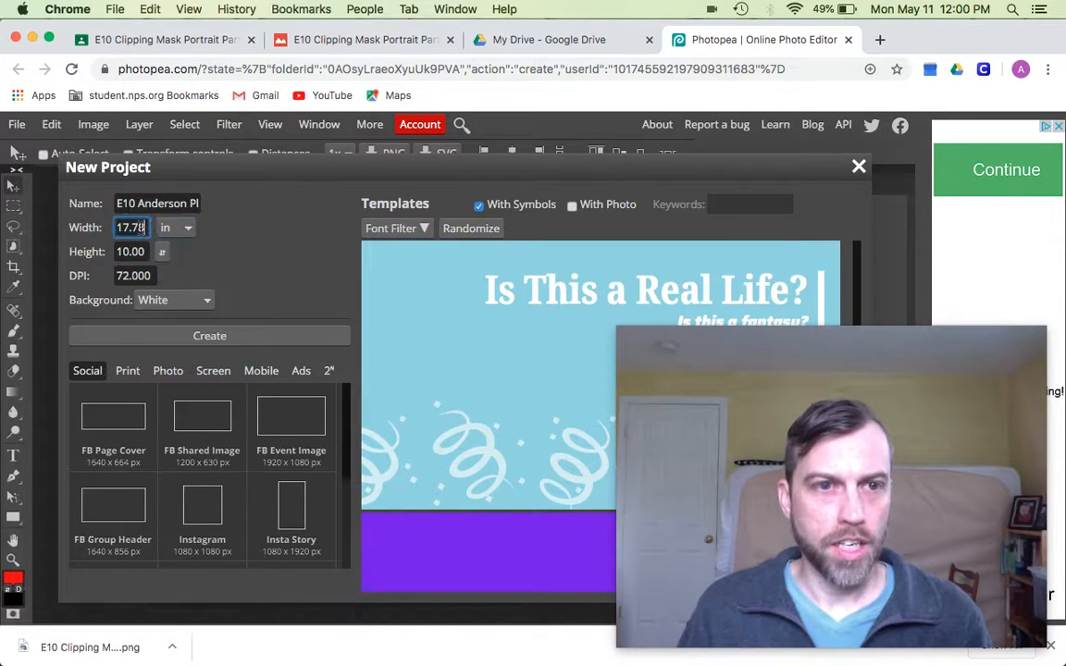
pyautogui.write('8.5')
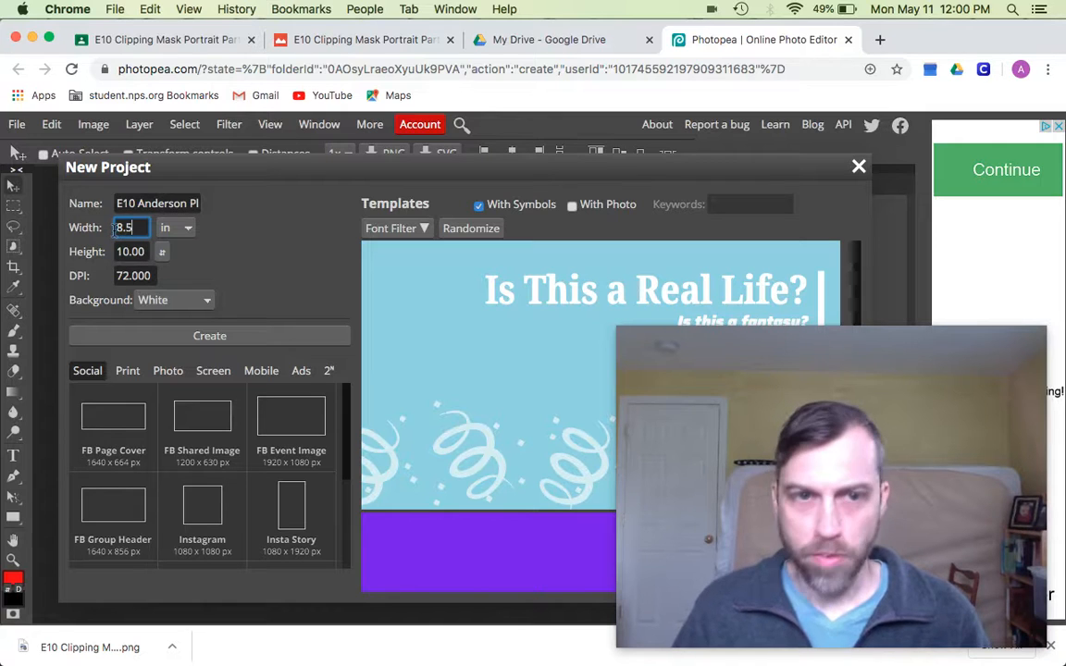
pyautogui.press('Tab')
pyautogui.press('Tab')
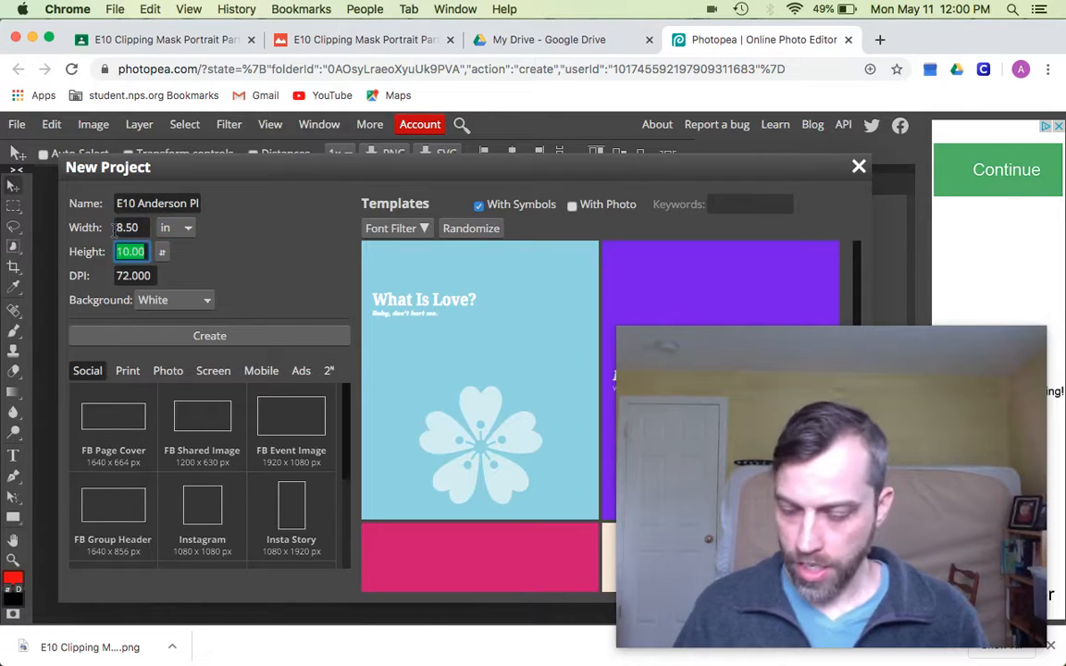
pyautogui.write('11')
pyautogui.press('Tab')
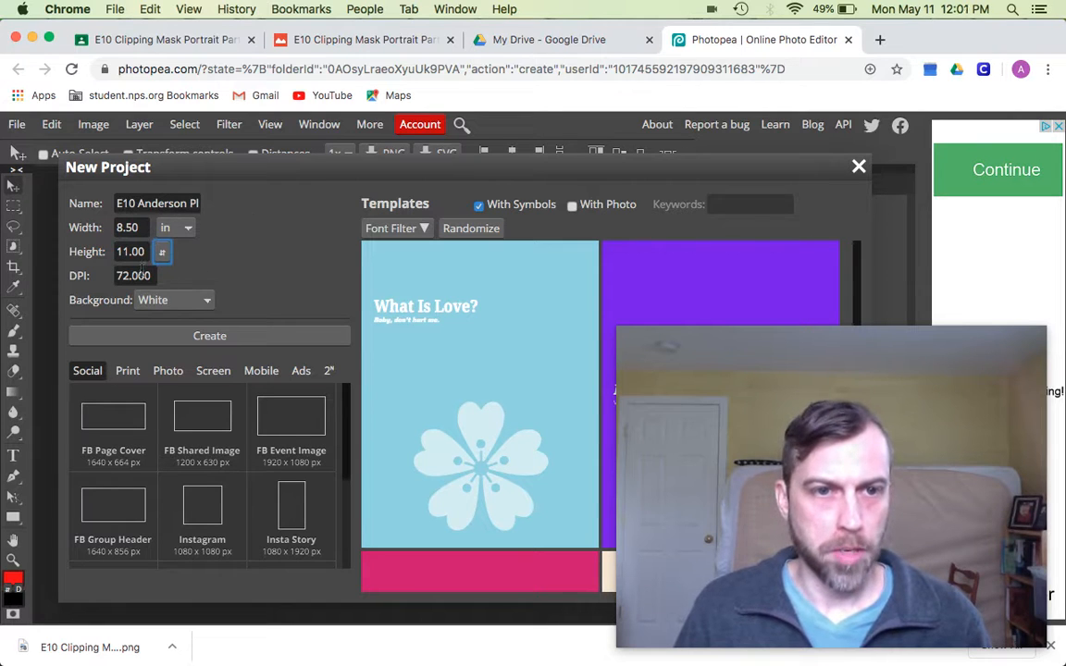
pyautogui.press('Tab')
pyautogui.write('120')
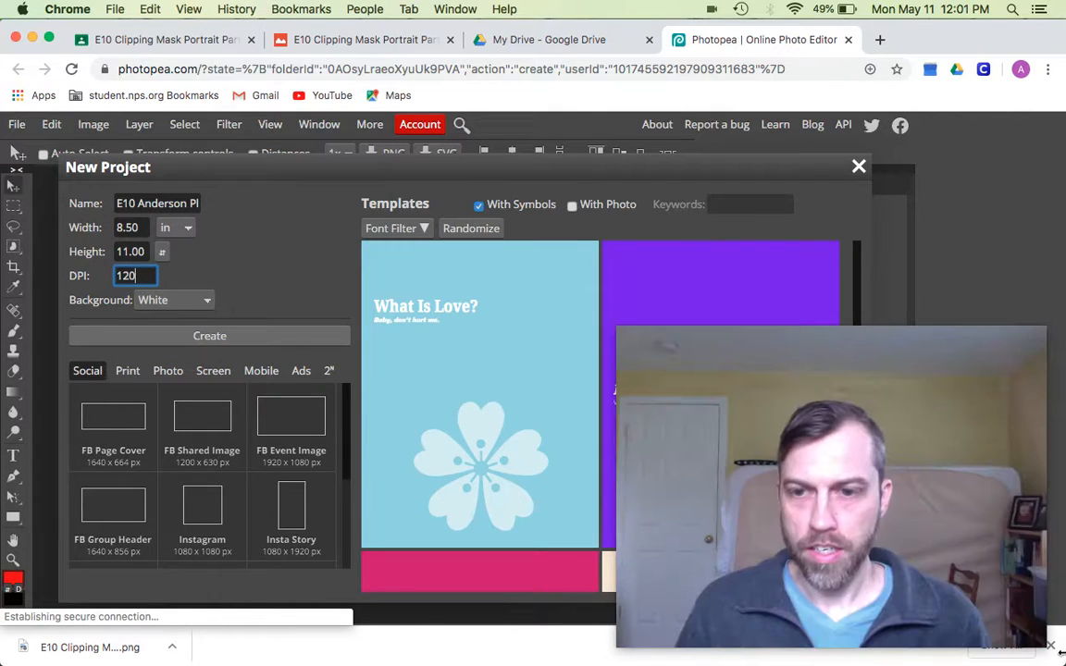
pyautogui.click(1051, 649)
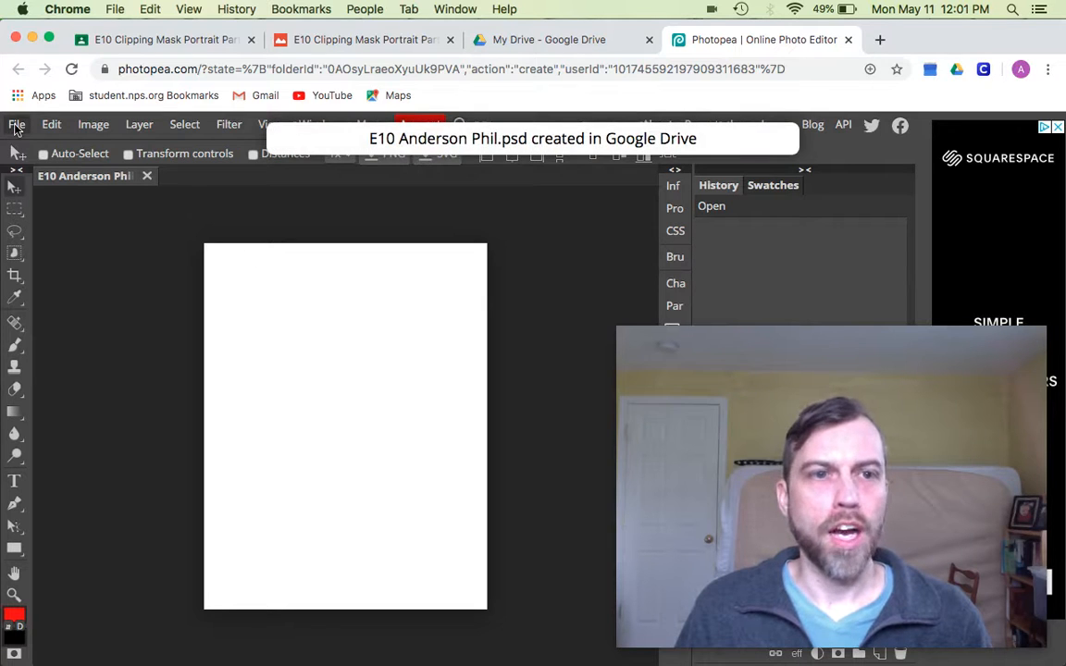
# - Open the file picker to place a photo, show the Downloads folder, and preview _MG_6624.jpg
pyautogui.click(17, 125)
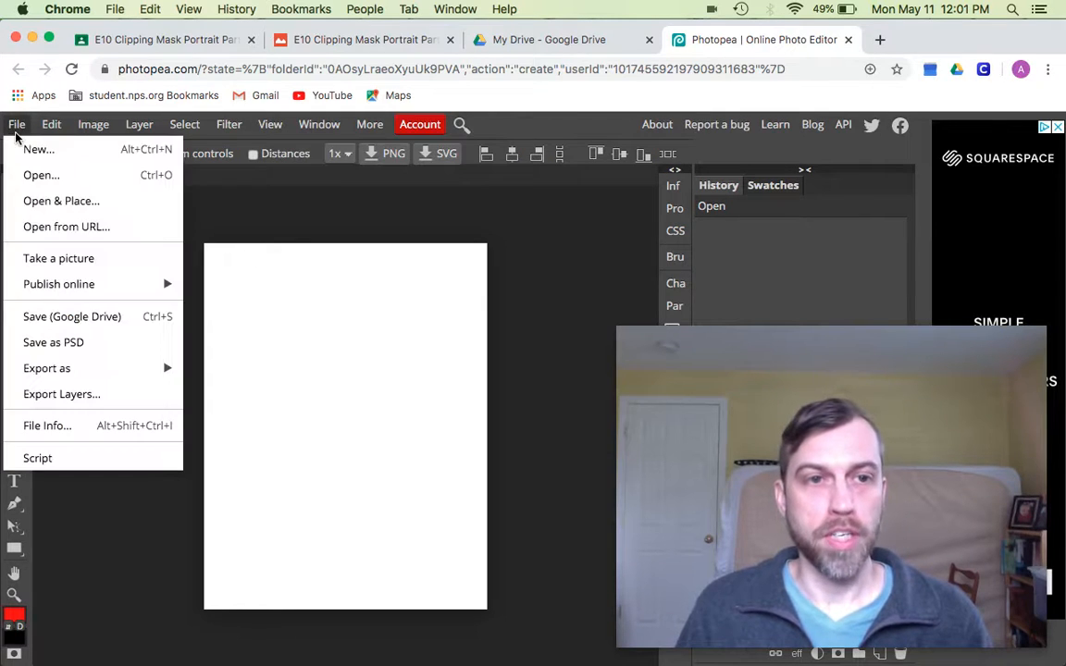
pyautogui.click(60, 202)
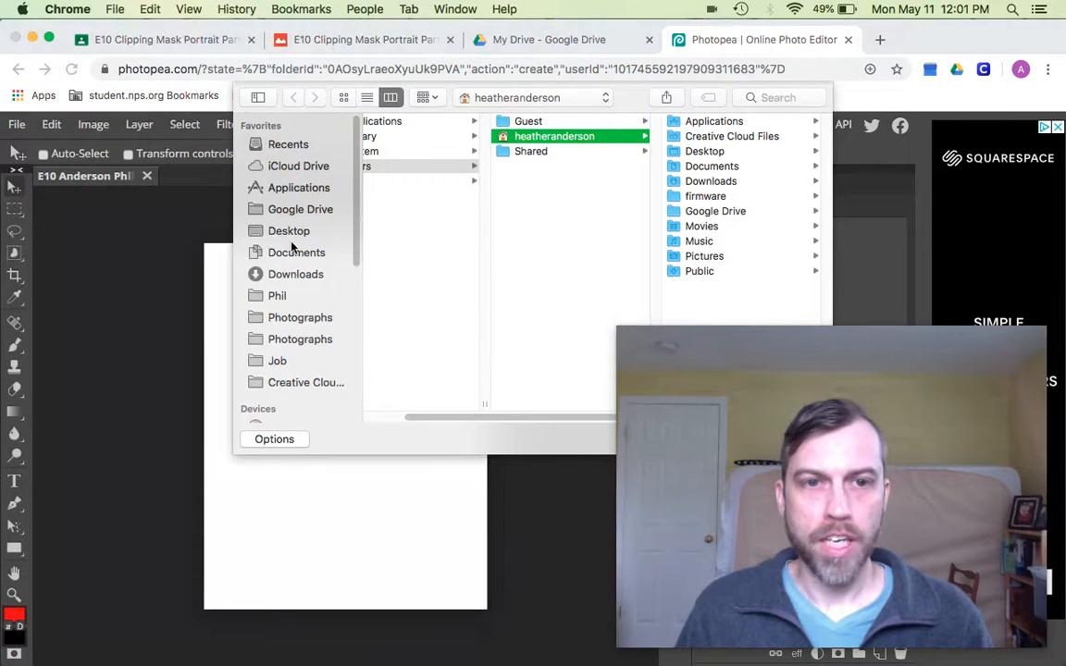
pyautogui.click(310, 277)
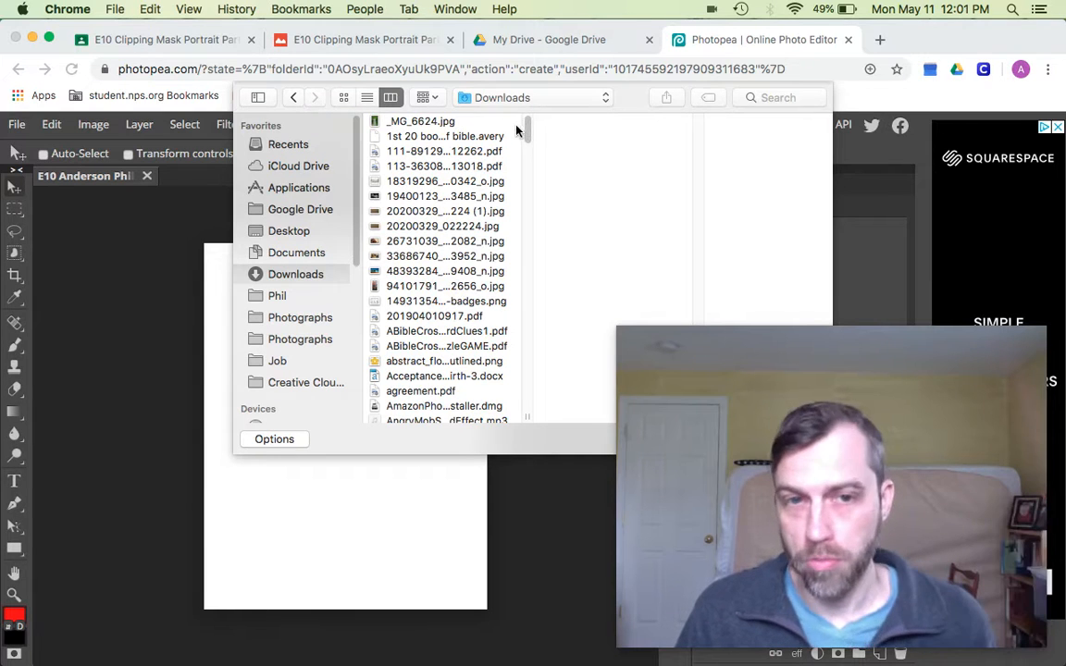
pyautogui.click(424, 123)
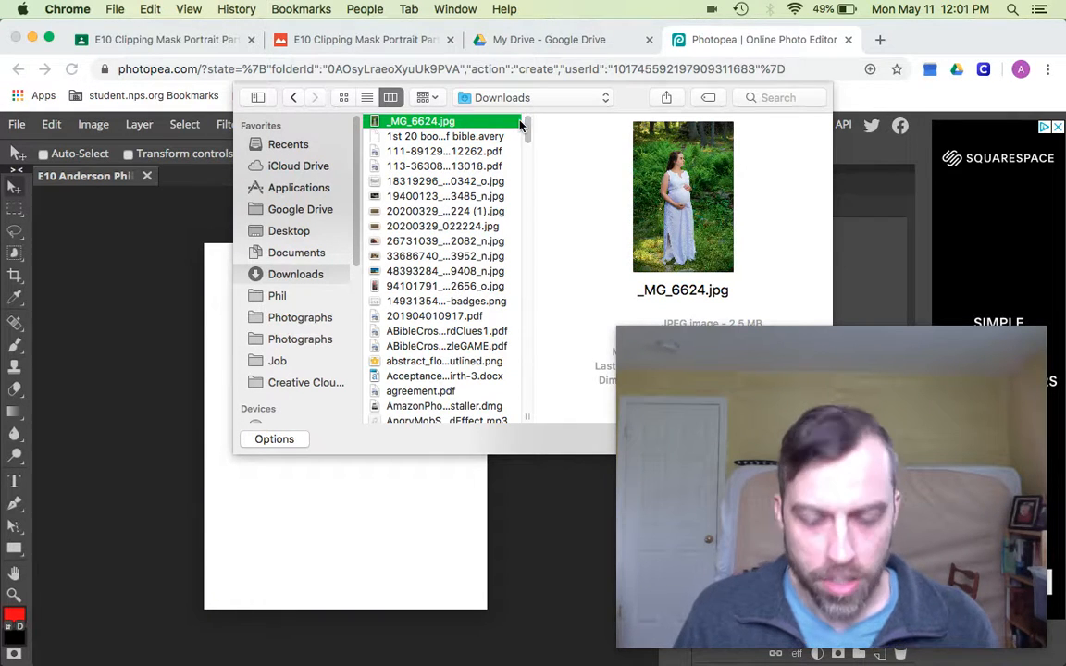
# - Scroll through the Downloads file list to find the portrait image
pyautogui.press('p')
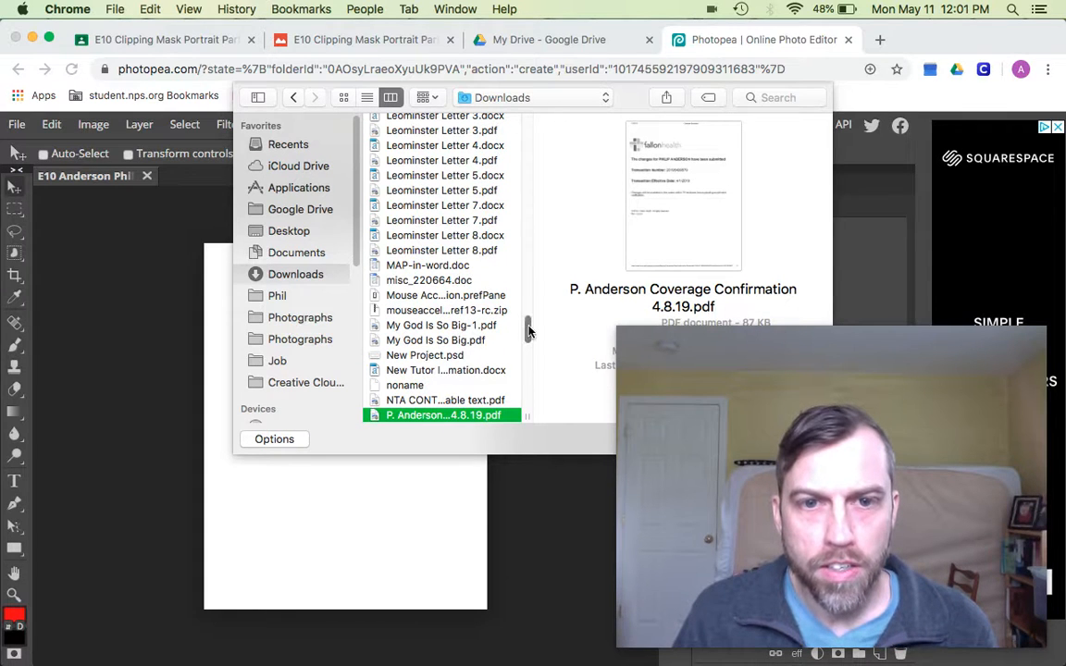
pyautogui.scroll(-5, 529, 352)
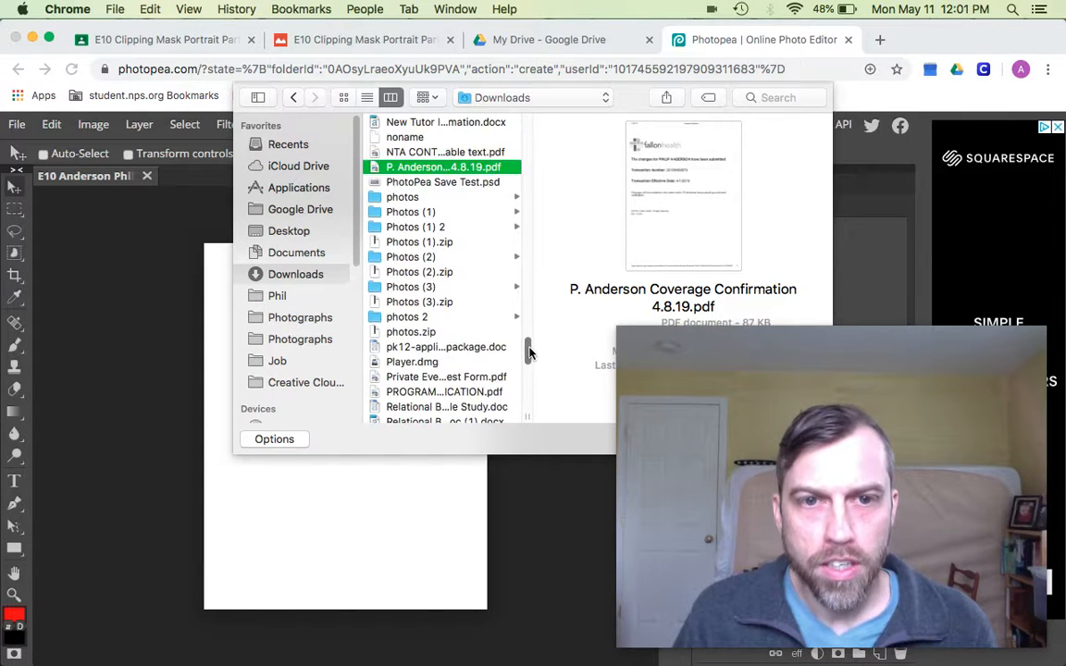
pyautogui.moveTo(529, 351); pyautogui.dragTo(529, 348)
pyautogui.moveTo(748, 646)
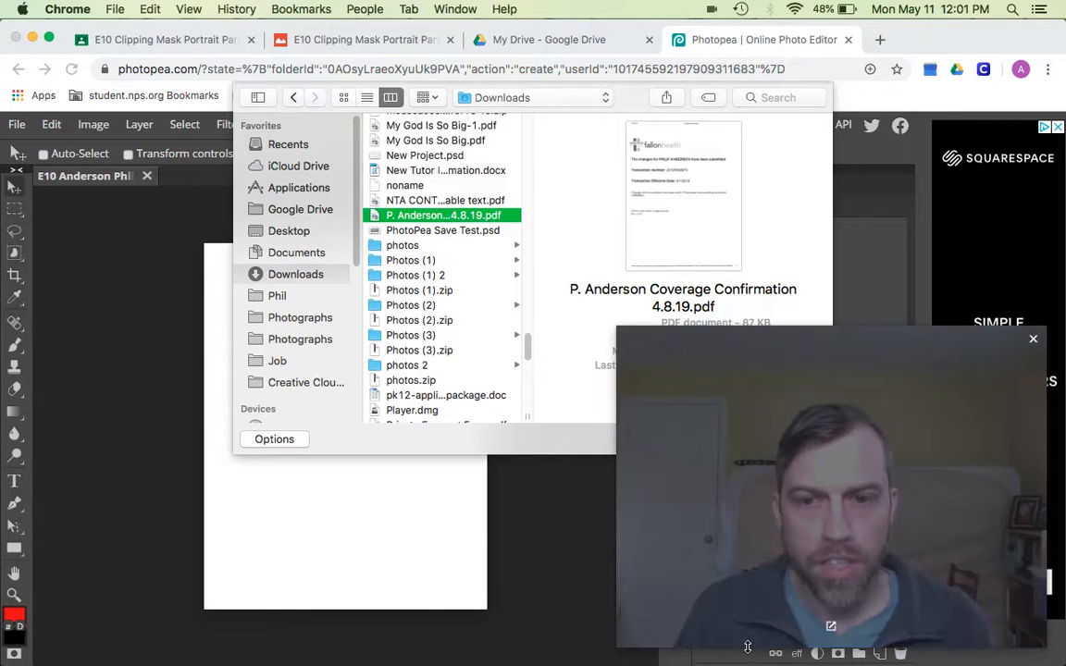
pyautogui.moveTo(1006, 642)
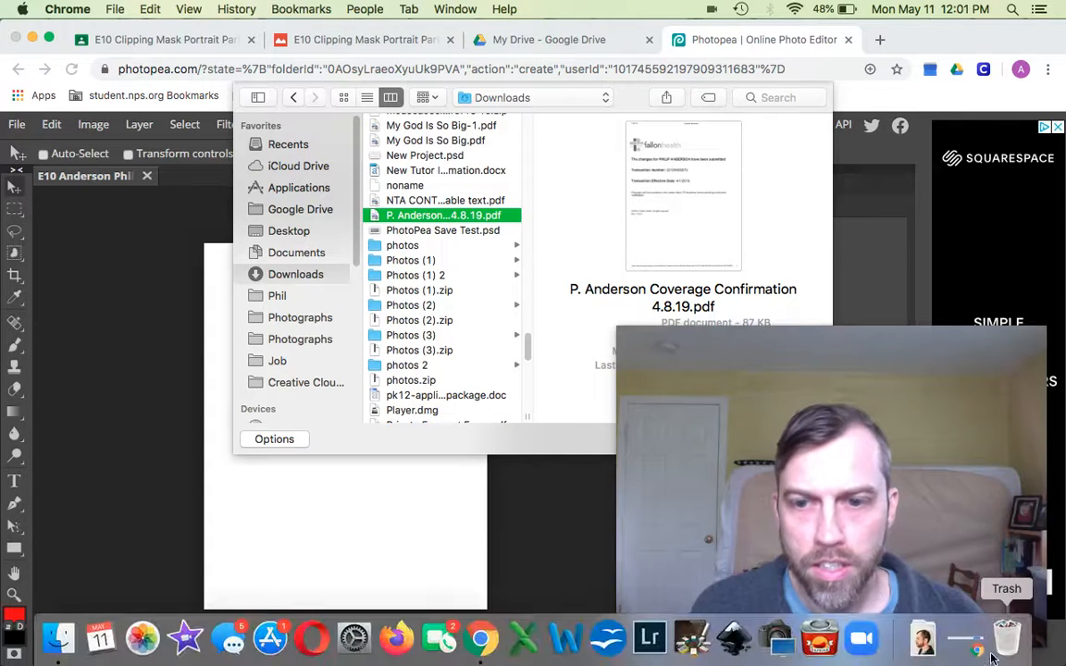
pyautogui.click(923, 641)
pyautogui.click(923, 642)
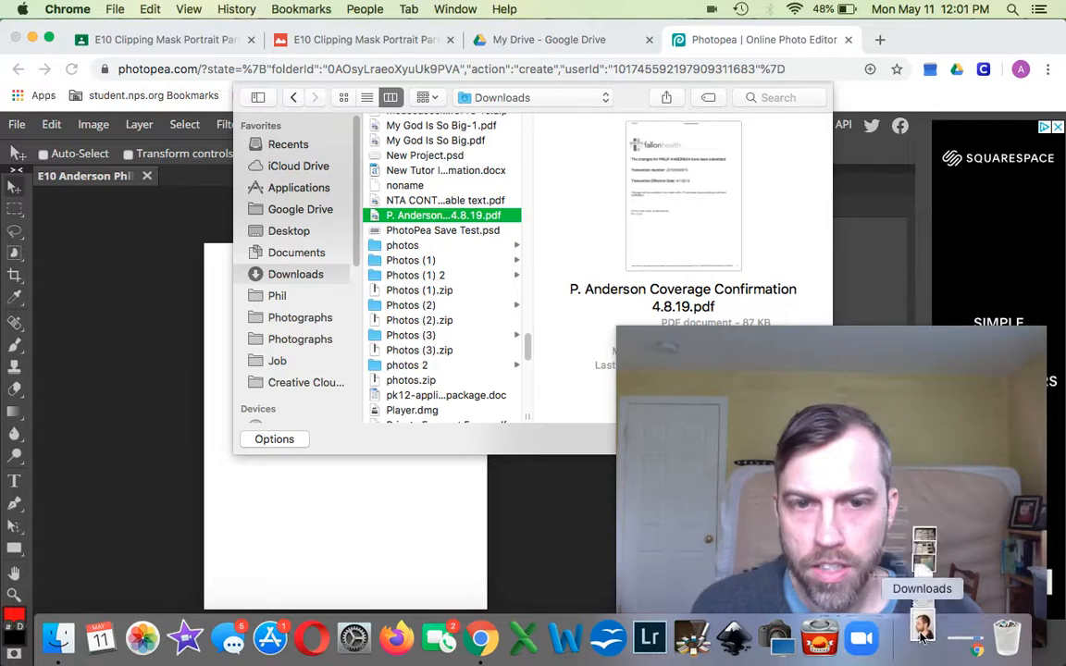
pyautogui.moveTo(529, 349); pyautogui.dragTo(508, 121)
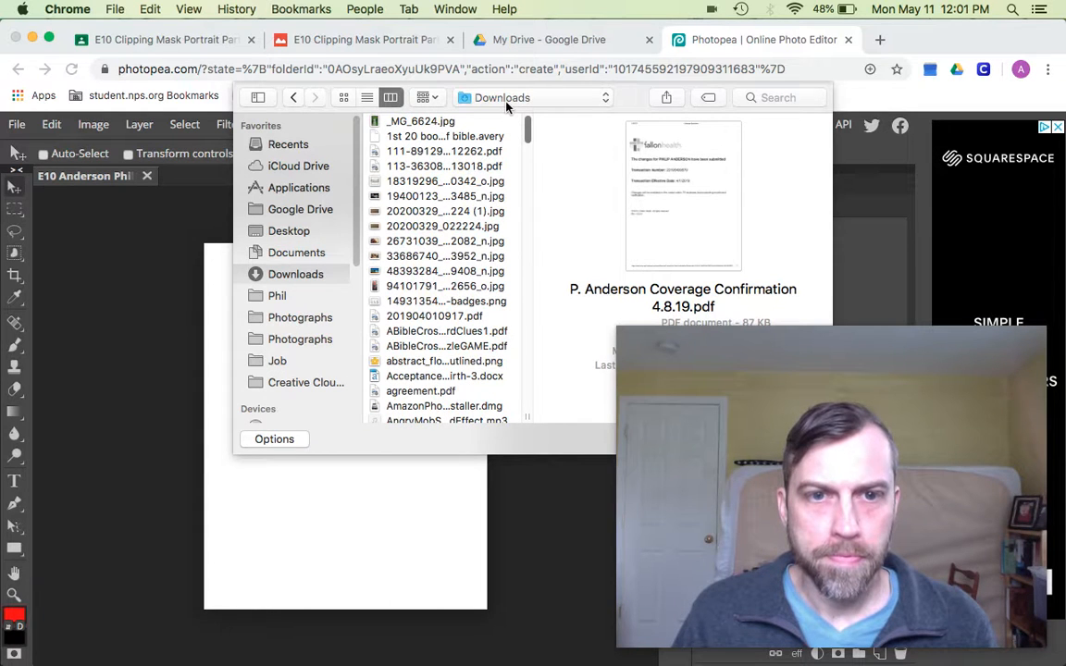
pyautogui.moveTo(507, 116); pyautogui.dragTo(507, 221)
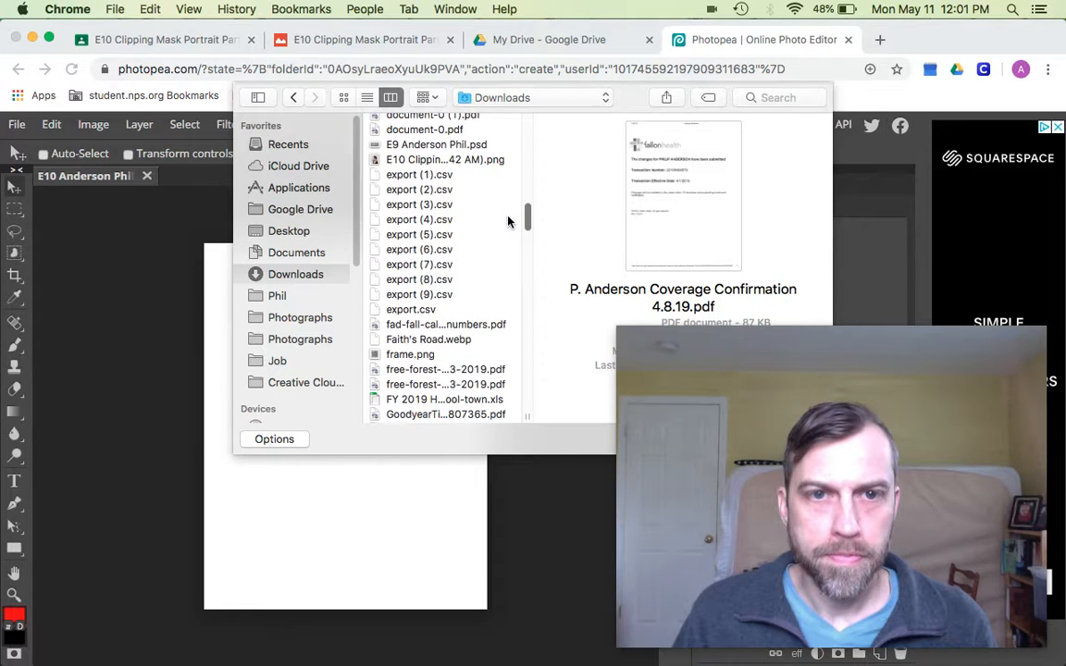
# - Place the portrait PNG from Downloads into the document and switch to the Magnetic Lasso tool
pyautogui.doubleClick(417, 159)
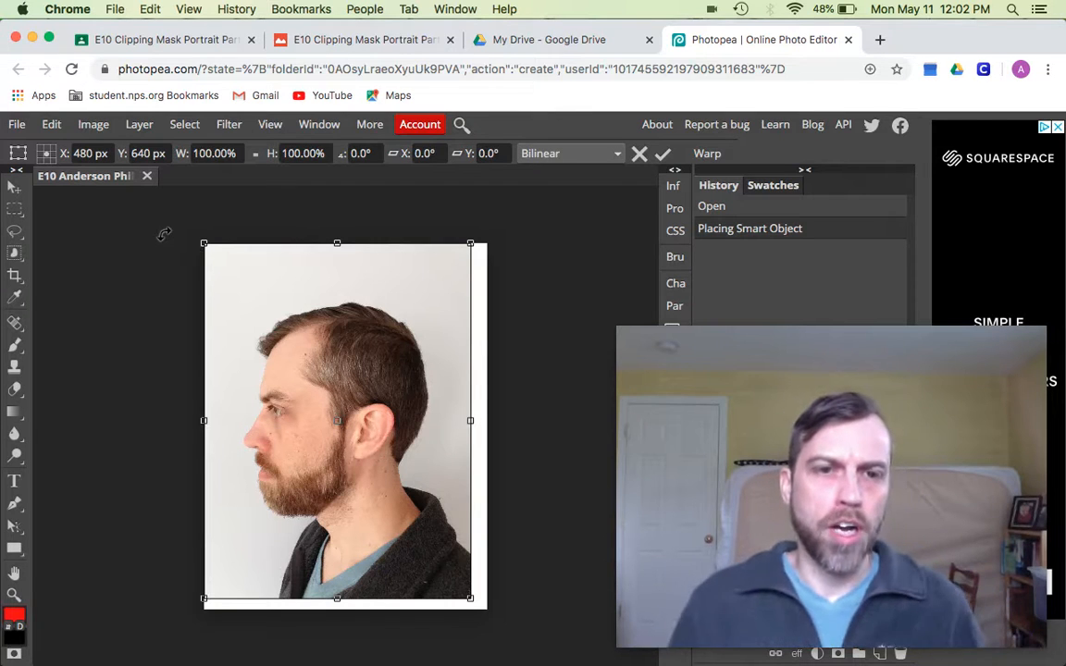
pyautogui.rightClick(16, 230)
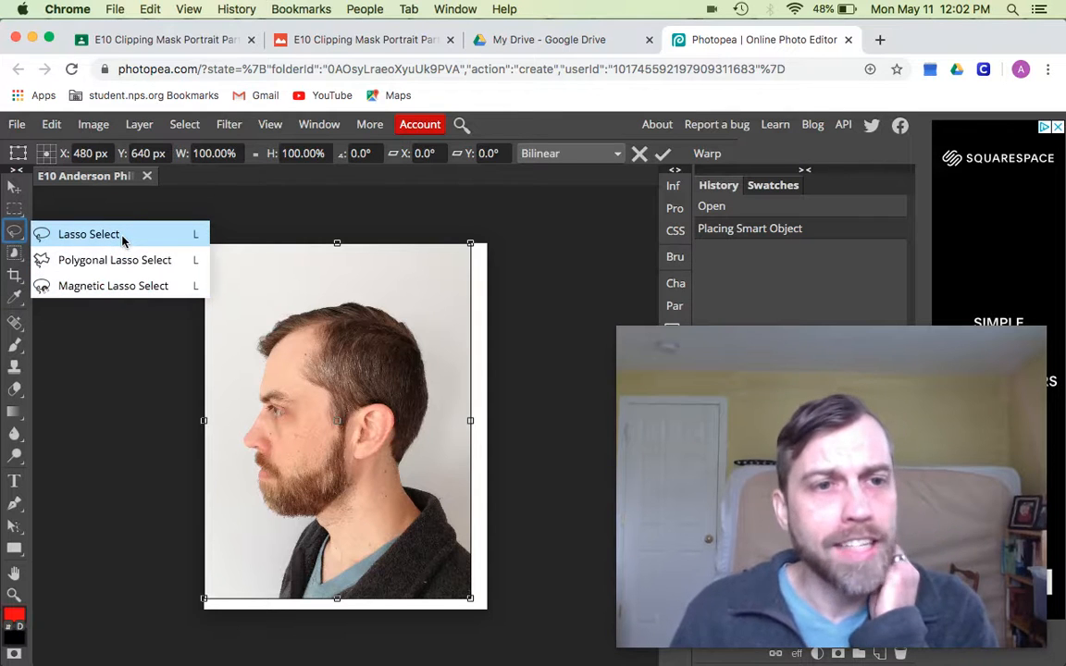
pyautogui.click(129, 211)
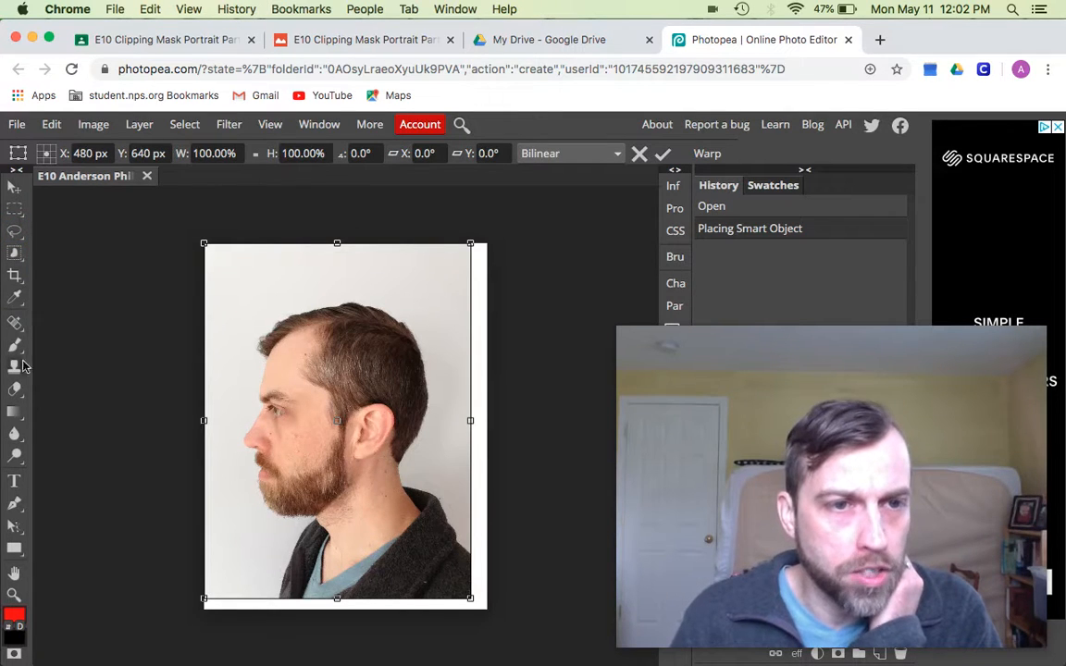
pyautogui.rightClick(15, 239)
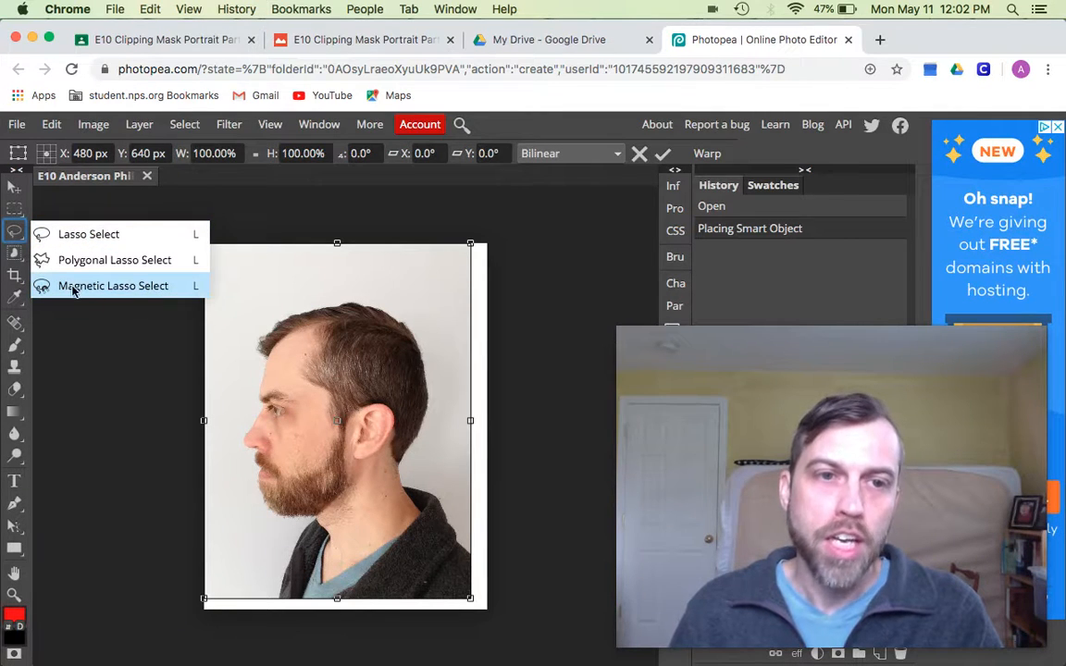
pyautogui.click(124, 289)
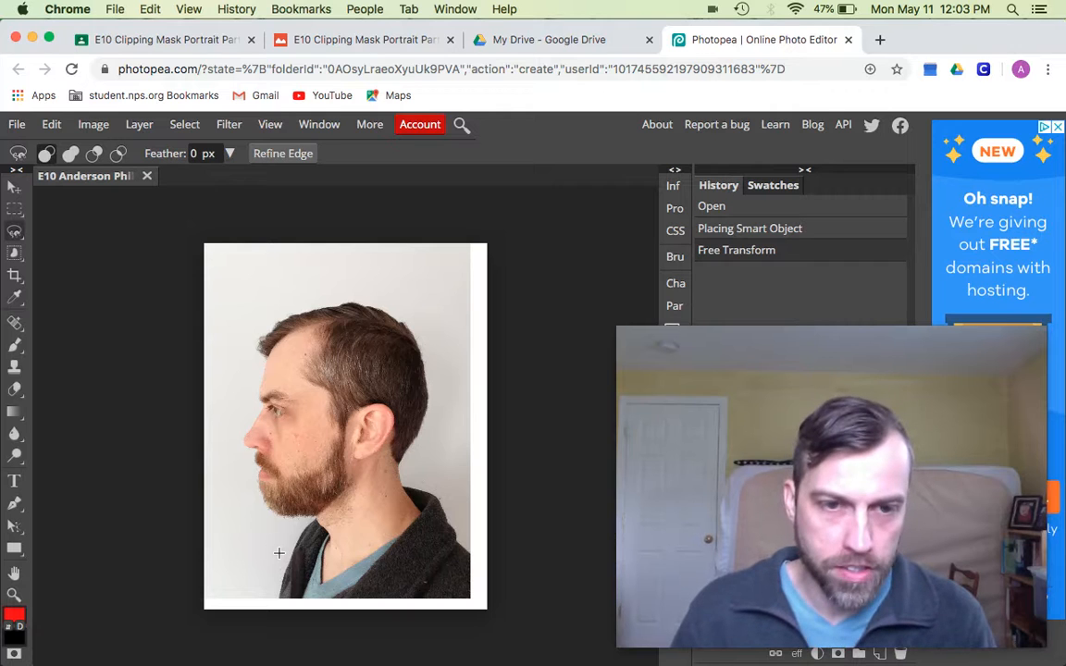
# - Zoom in and pan to the jacket collar at the photo's bottom edge to start the lasso outline
pyautogui.scroll(-3, 287, 565)
pyautogui.scroll(10, 317, 508)
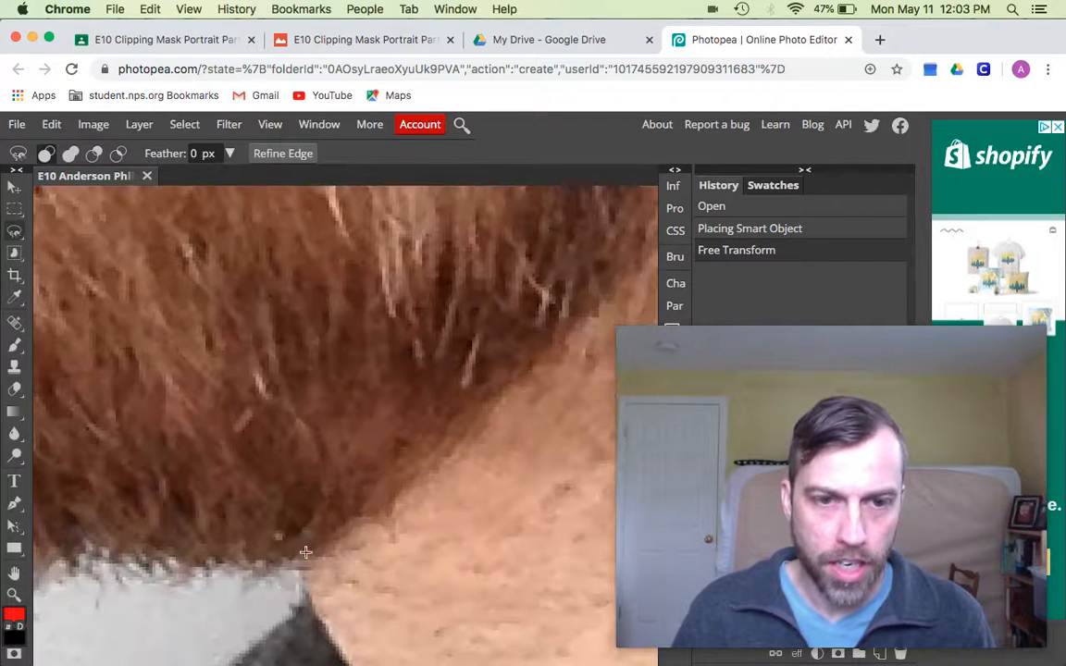
pyautogui.press('space')
pyautogui.moveTo(248, 647); pyautogui.dragTo(290, 361)
pyautogui.moveTo(199, 597); pyautogui.dragTo(319, 398)
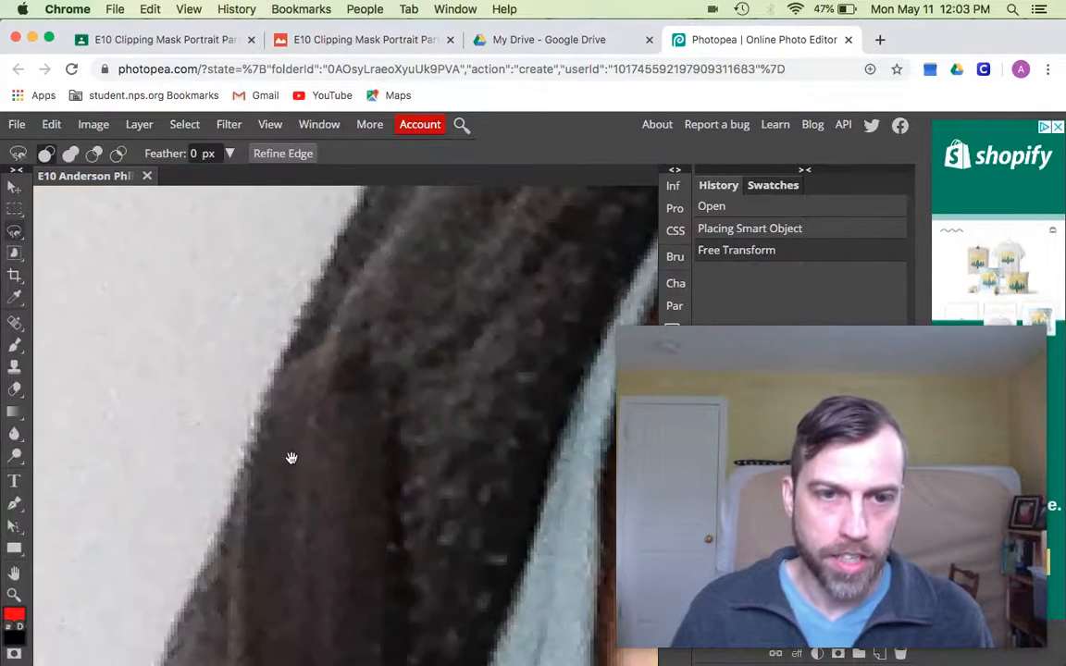
pyautogui.moveTo(287, 465); pyautogui.dragTo(389, 269)
pyautogui.moveTo(363, 373); pyautogui.dragTo(478, 132)
pyautogui.moveTo(368, 397); pyautogui.dragTo(325, 473)
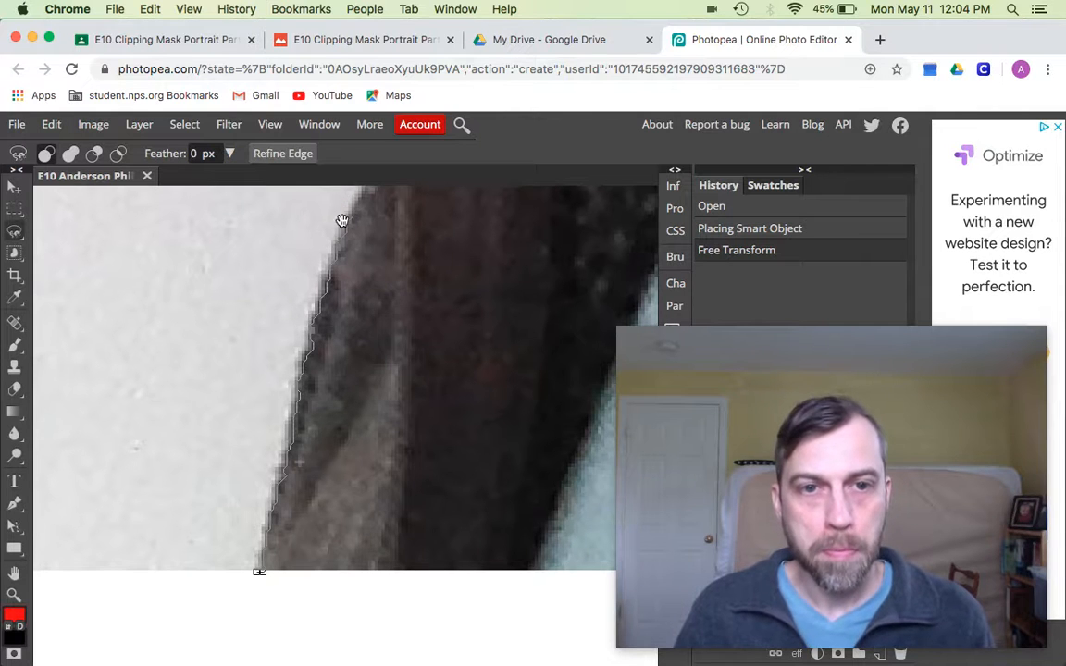
# - Trace the magnetic lasso up the collar toward the neck and hairline, panning as it climbs
pyautogui.moveTo(345, 219)
pyautogui.mouseDown()
pyautogui.moveTo(259, 423)
pyautogui.moveTo(248, 498)
pyautogui.mouseUp()
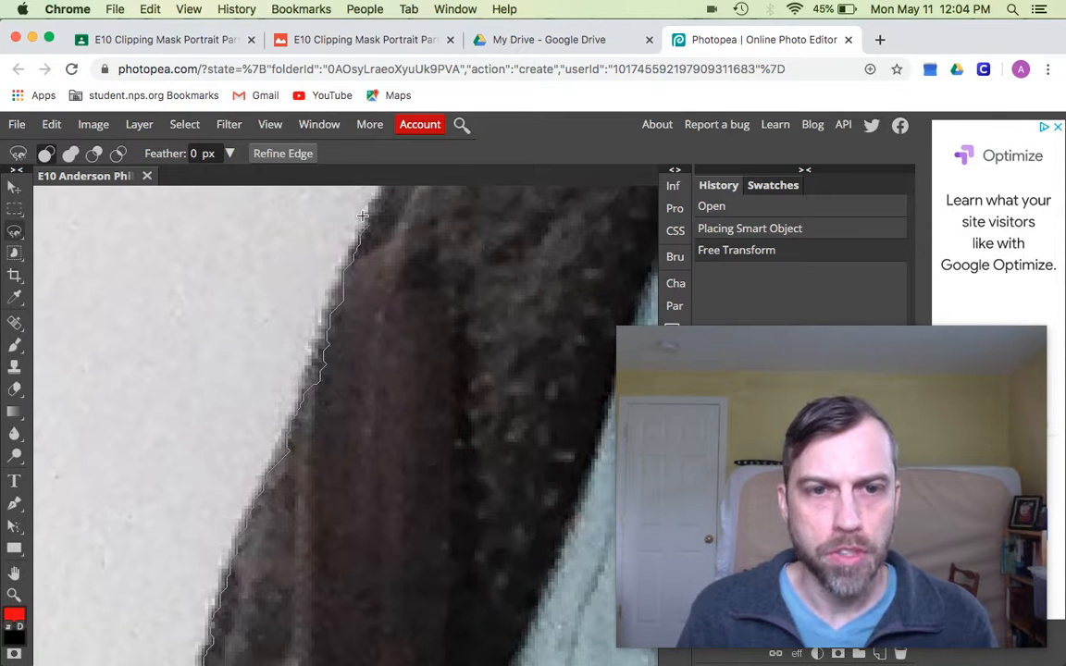
pyautogui.press('space')
pyautogui.moveTo(355, 251); pyautogui.dragTo(265, 543)
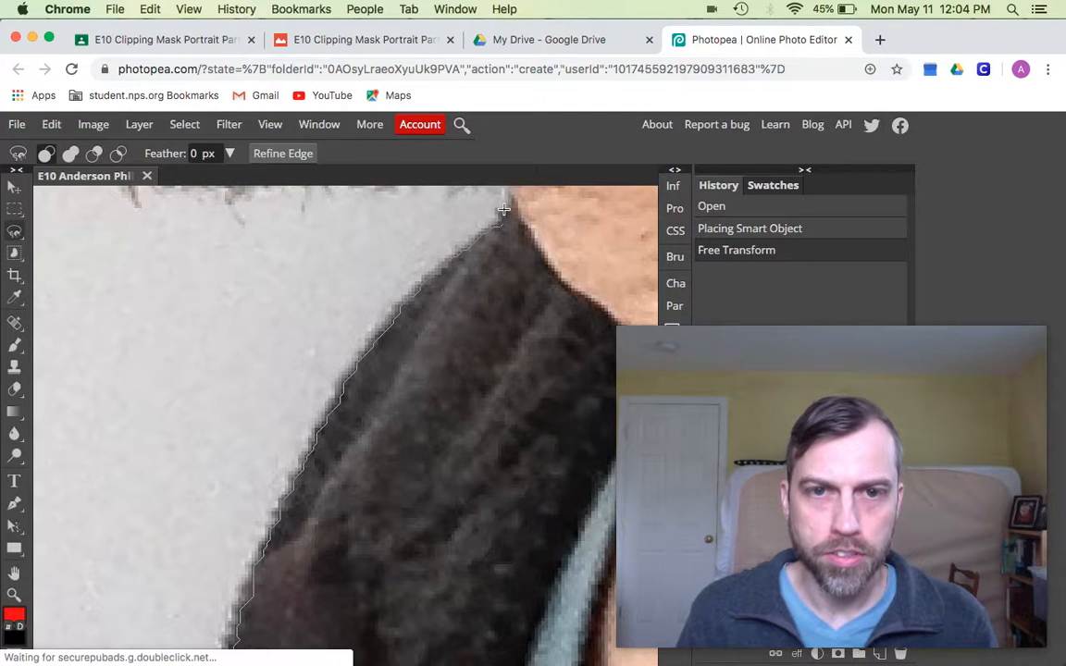
pyautogui.press('space')
pyautogui.moveTo(504, 210); pyautogui.dragTo(442, 353)
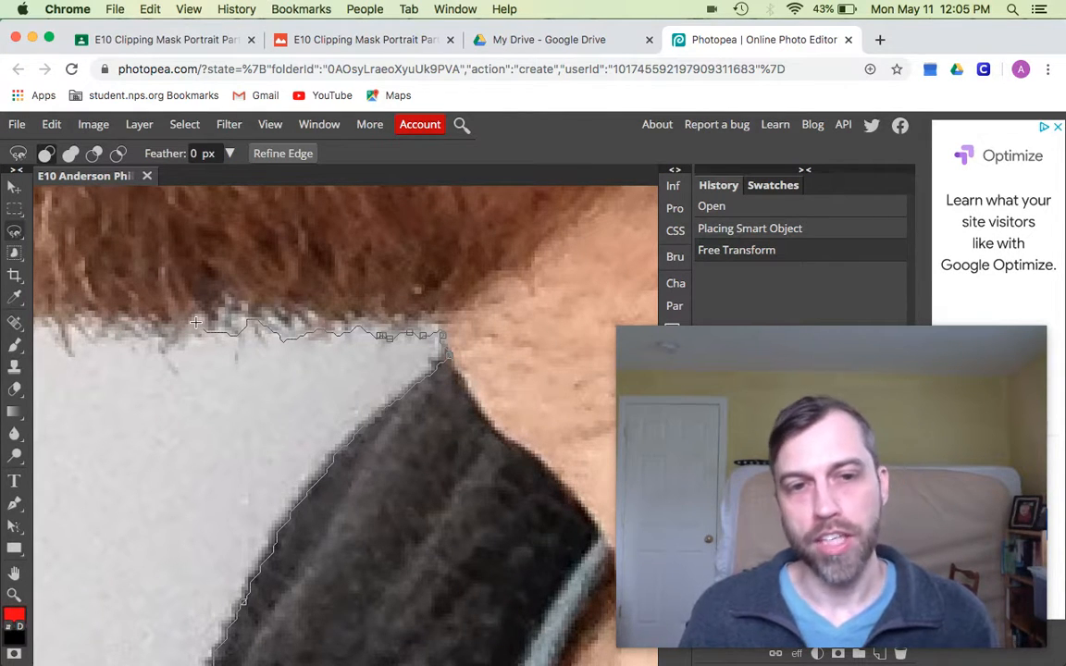
# - Continue the lasso along the hairline and around the hair, panning toward the chin and lips
pyautogui.moveTo(195, 322); pyautogui.dragTo(431, 318)
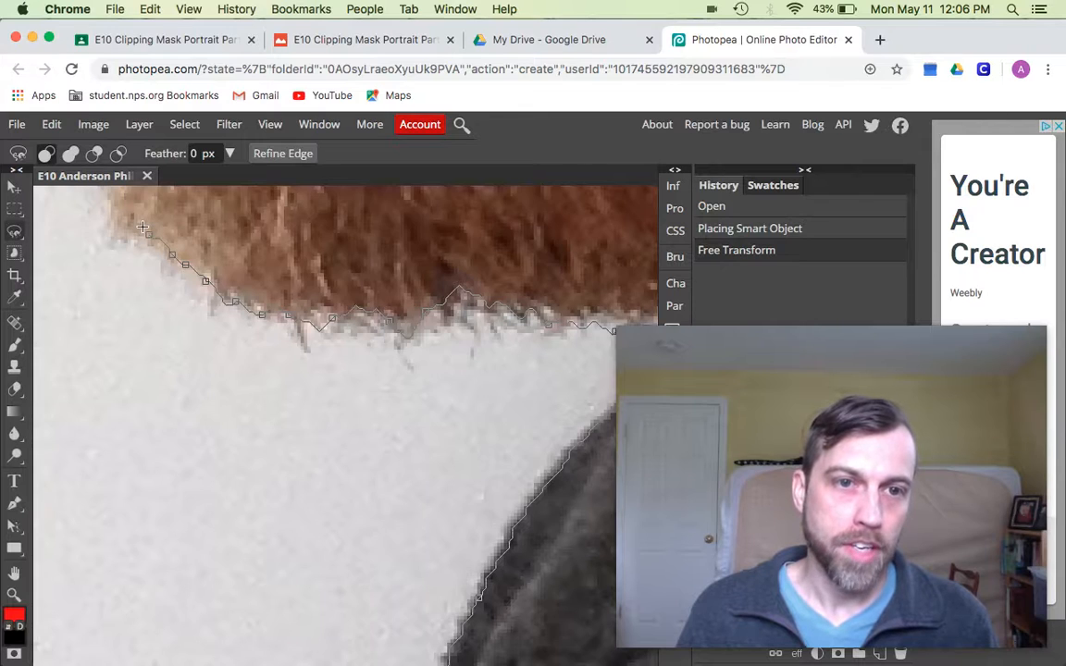
pyautogui.moveTo(174, 274); pyautogui.dragTo(301, 415)
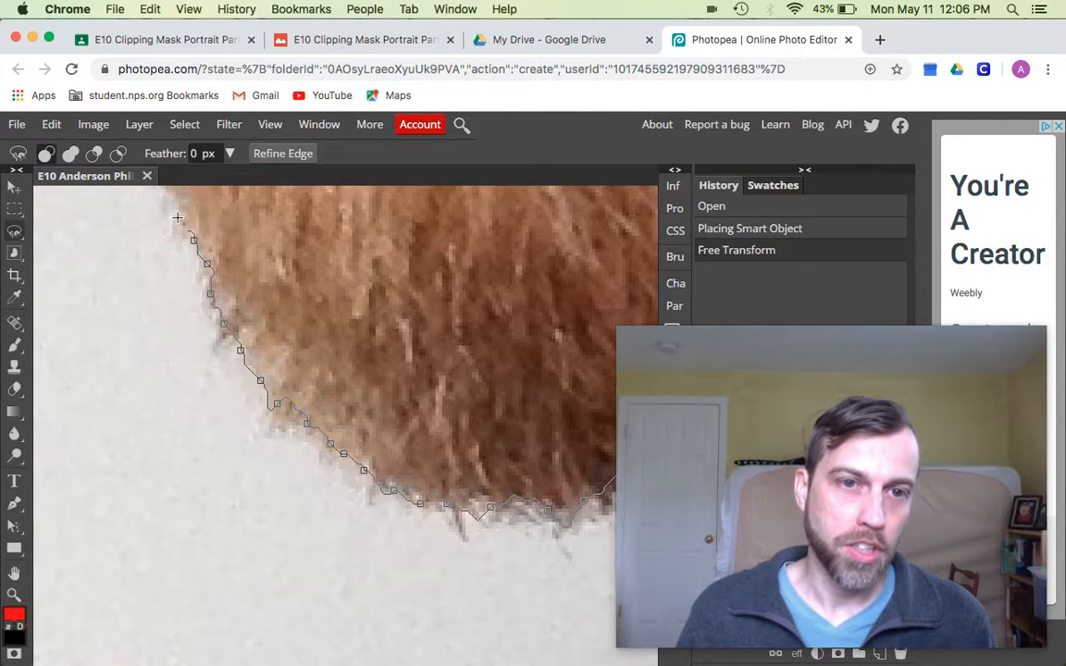
pyautogui.moveTo(179, 225); pyautogui.dragTo(301, 519)
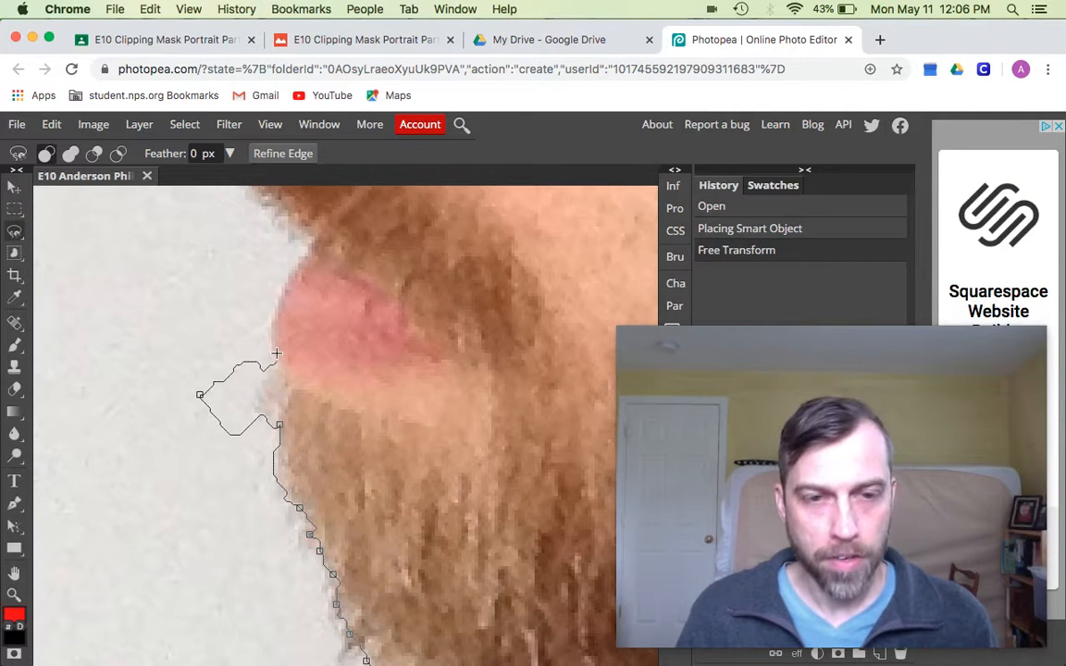
# - Delete the stray lasso anchors, then follow the beard edge toward the underside of the nose
pyautogui.press('BackSpace')
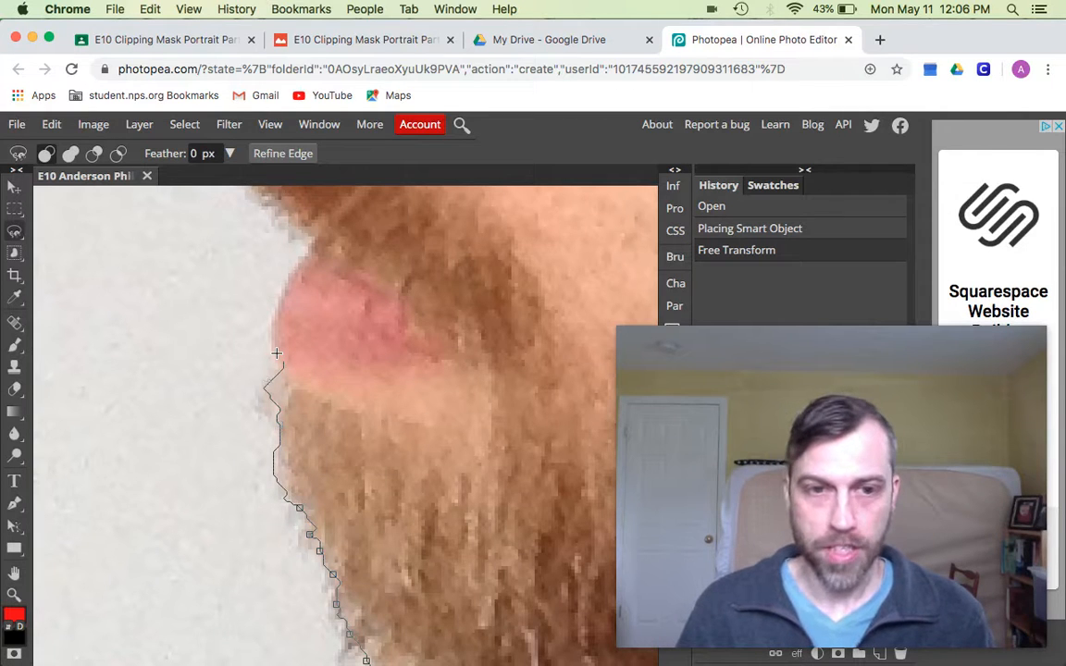
pyautogui.press('BackSpace')
pyautogui.press('BackSpace')
pyautogui.press('BackSpace')
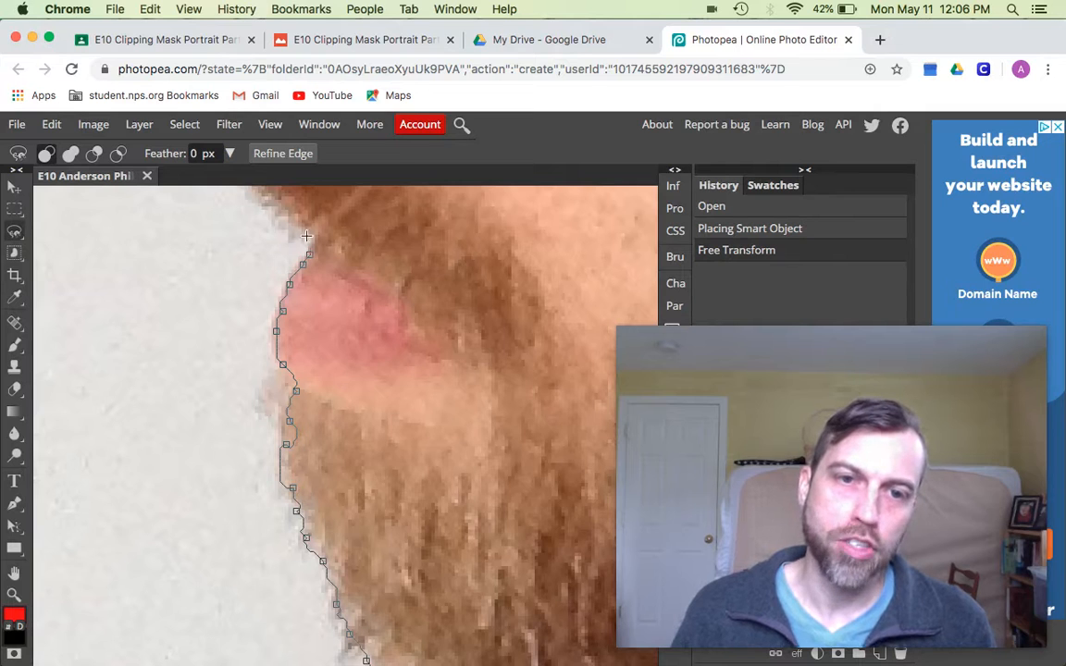
pyautogui.press('space')
pyautogui.moveTo(308, 235); pyautogui.dragTo(421, 444)
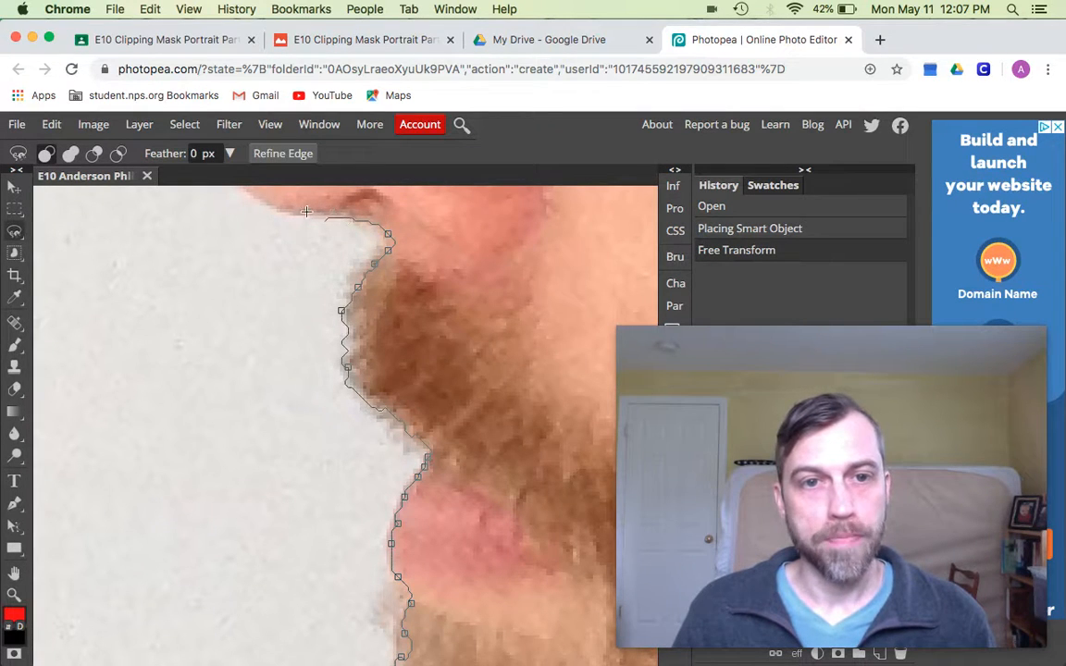
pyautogui.moveTo(263, 207); pyautogui.dragTo(371, 419)
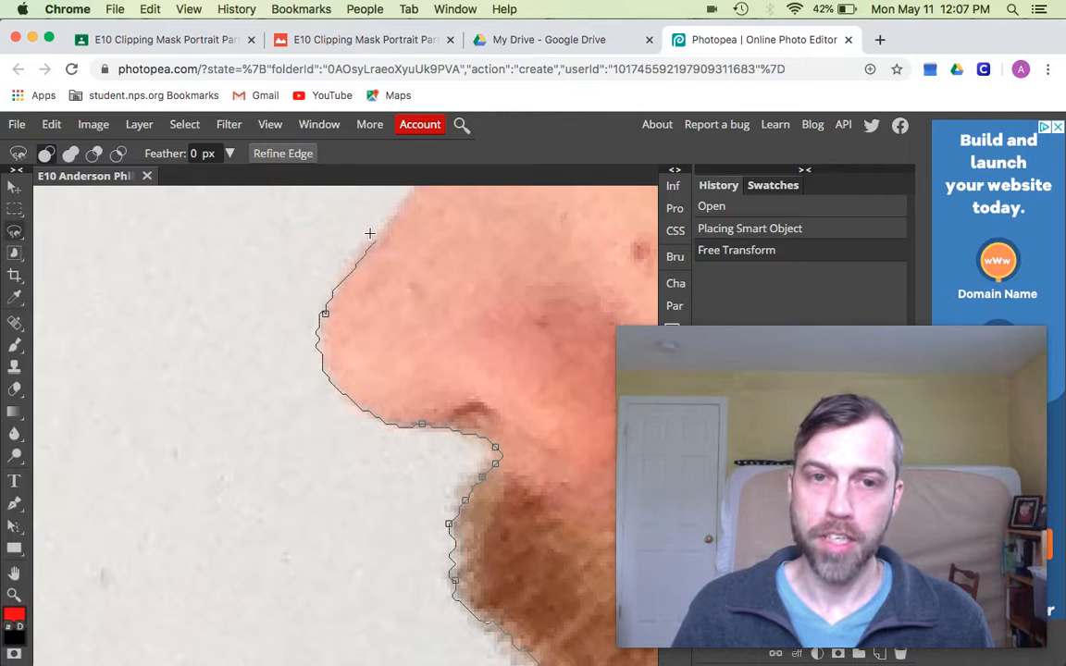
# - Add lasso points from the beard up the nose edge, panning past the nose bridge and forehead to the hairline
pyautogui.scroll(1, 401, 195)
pyautogui.click(406, 204)
pyautogui.moveTo(407, 203)
pyautogui.mouseDown()
pyautogui.moveTo(357, 237)
pyautogui.moveTo(291, 409)
pyautogui.mouseUp()
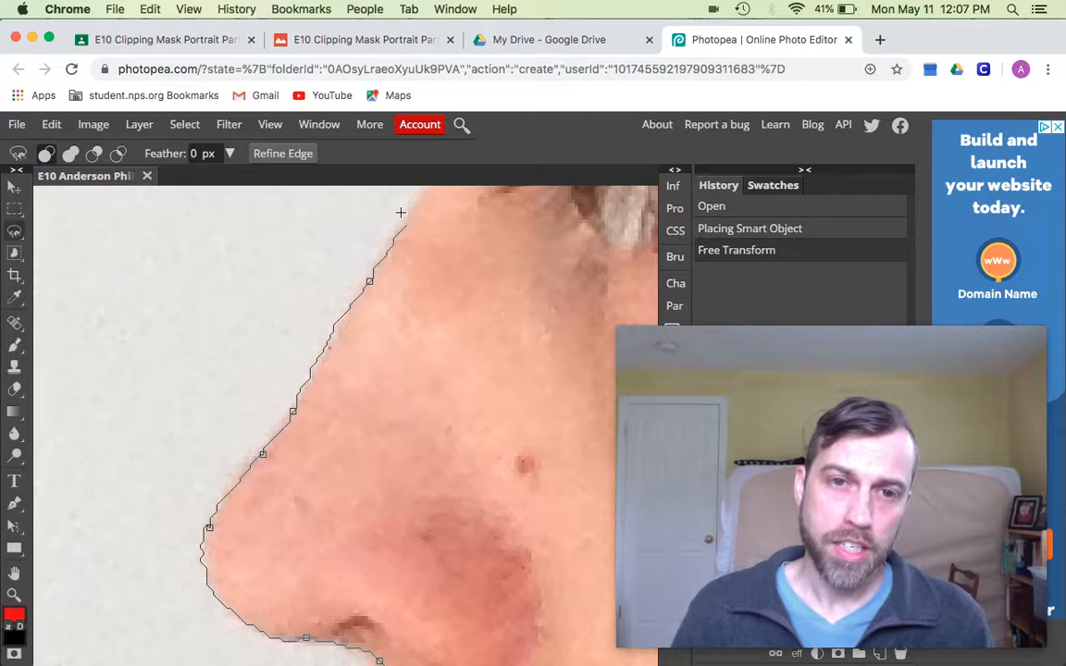
pyautogui.moveTo(401, 212); pyautogui.dragTo(326, 423)
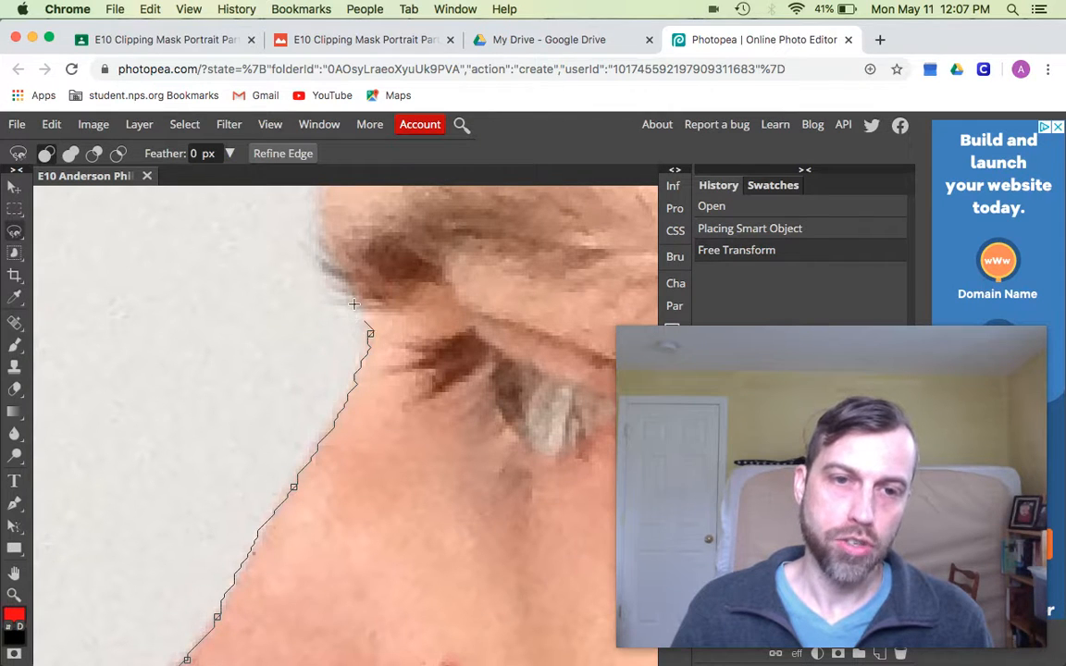
pyautogui.click(319, 249)
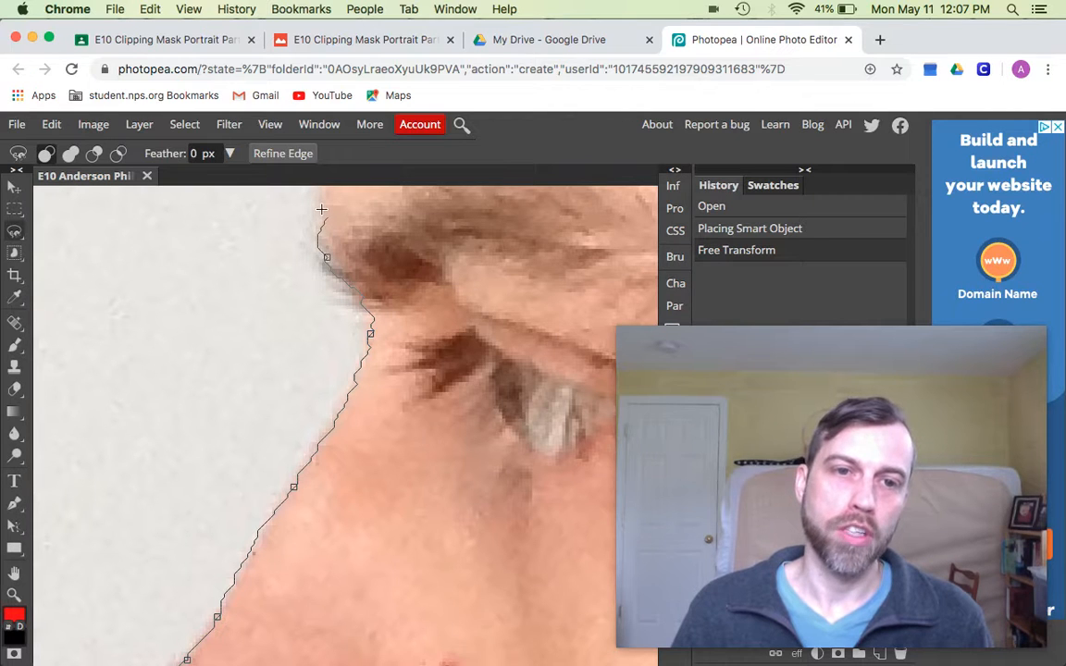
pyautogui.moveTo(322, 218); pyautogui.dragTo(336, 420)
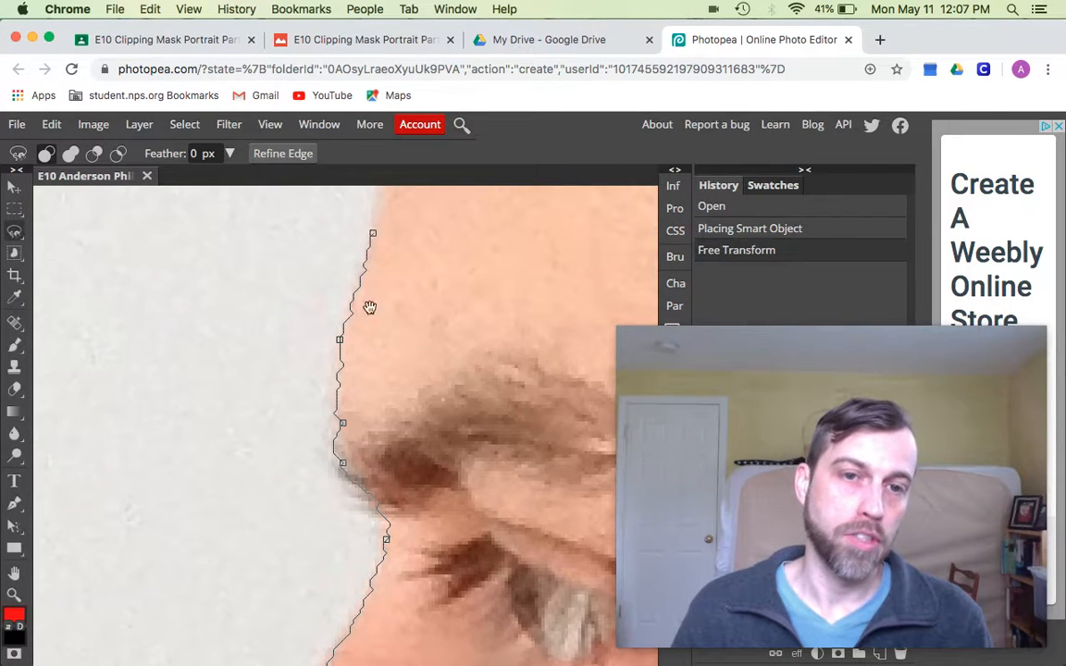
pyautogui.moveTo(370, 222); pyautogui.dragTo(362, 401)
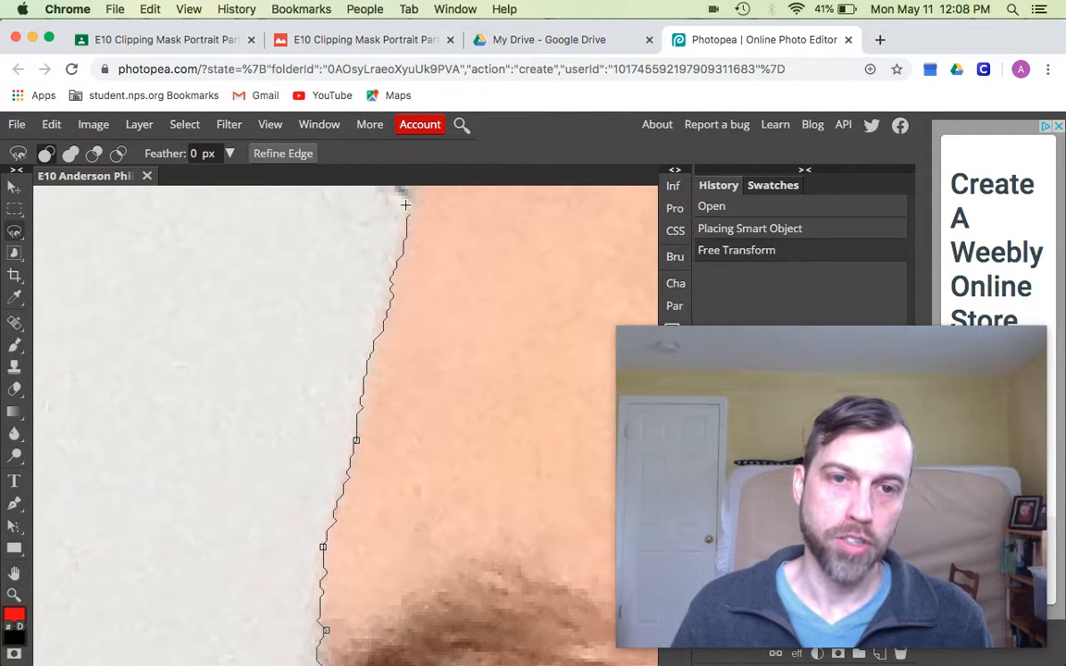
pyautogui.moveTo(407, 208); pyautogui.dragTo(412, 453)
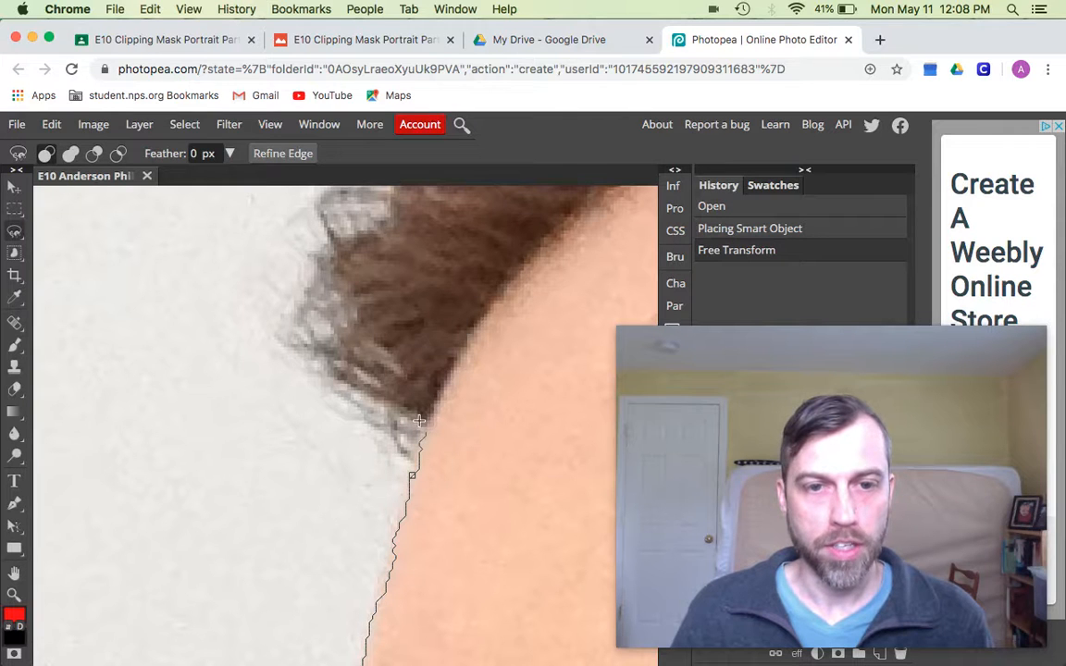
pyautogui.scroll(5, 363, 400)
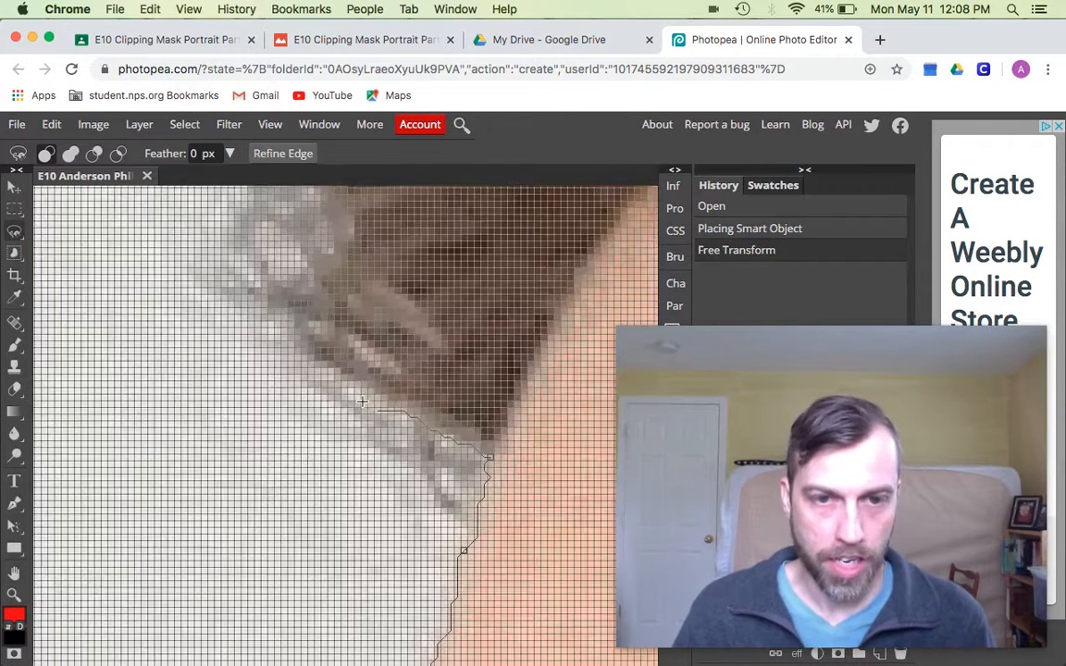
pyautogui.scroll(-5, 363, 401)
pyautogui.scroll(-10, 363, 401)
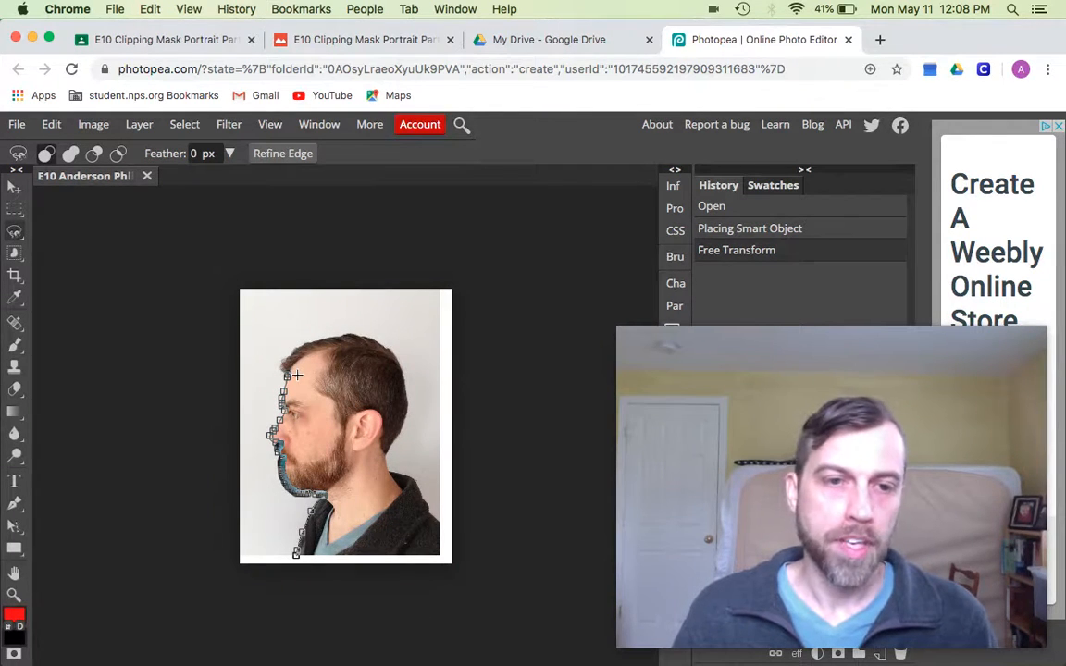
# - Trace the lasso around the hair and back of the head, closing it at the starting point
pyautogui.scroll(8, 293, 374)
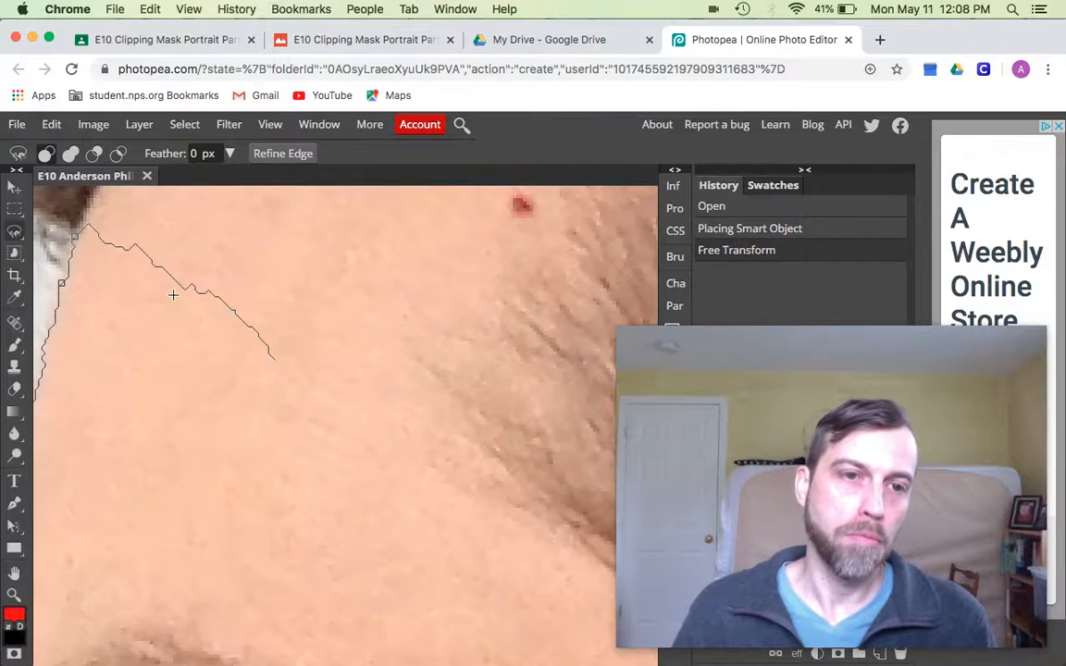
pyautogui.moveTo(171, 295); pyautogui.dragTo(483, 491)
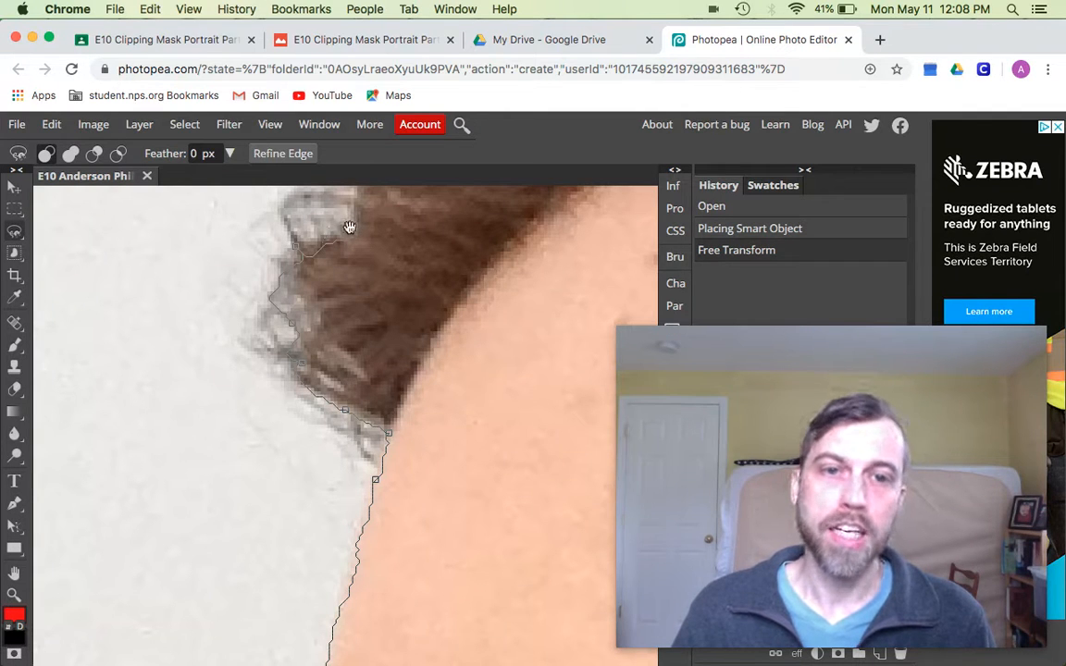
pyautogui.scroll(5, 352, 388)
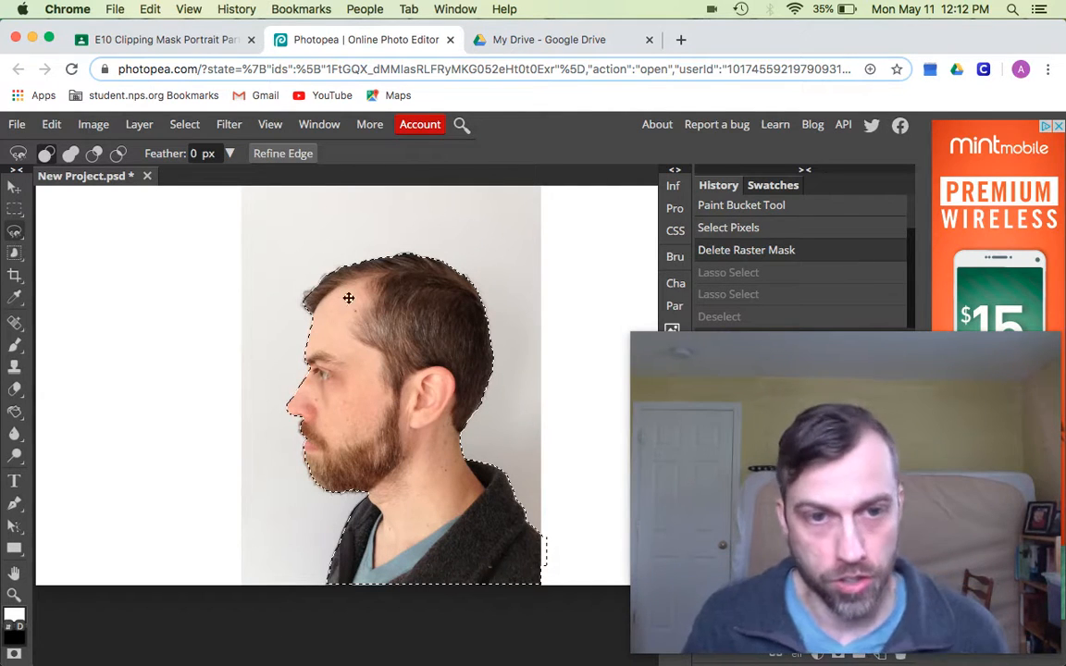
pyautogui.scroll(6, 297, 331)
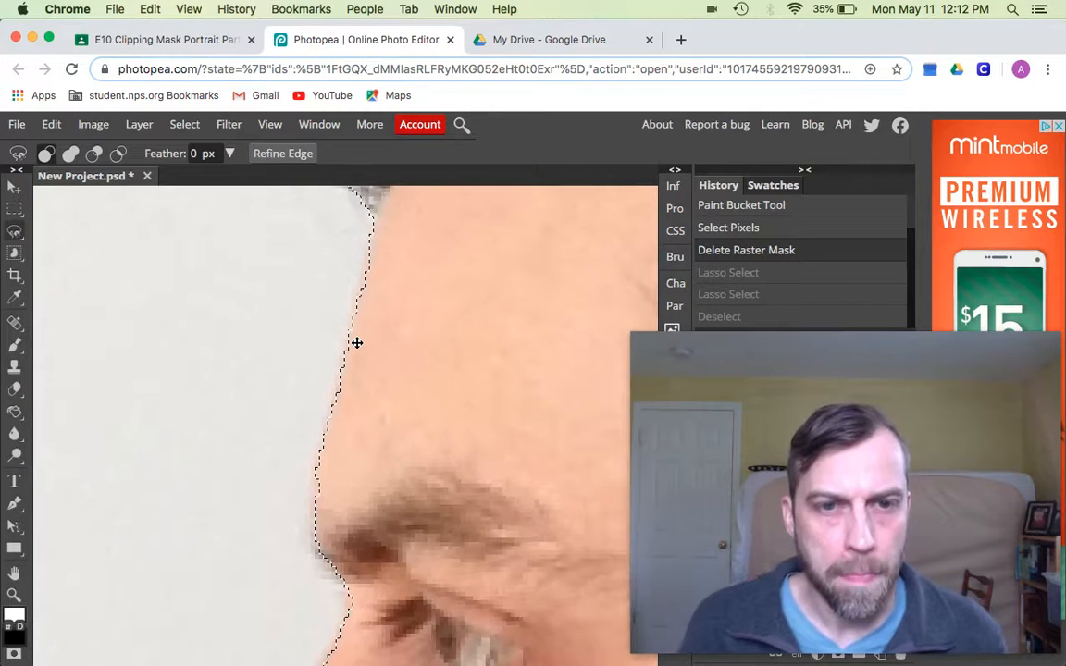
pyautogui.scroll(-6, 357, 342)
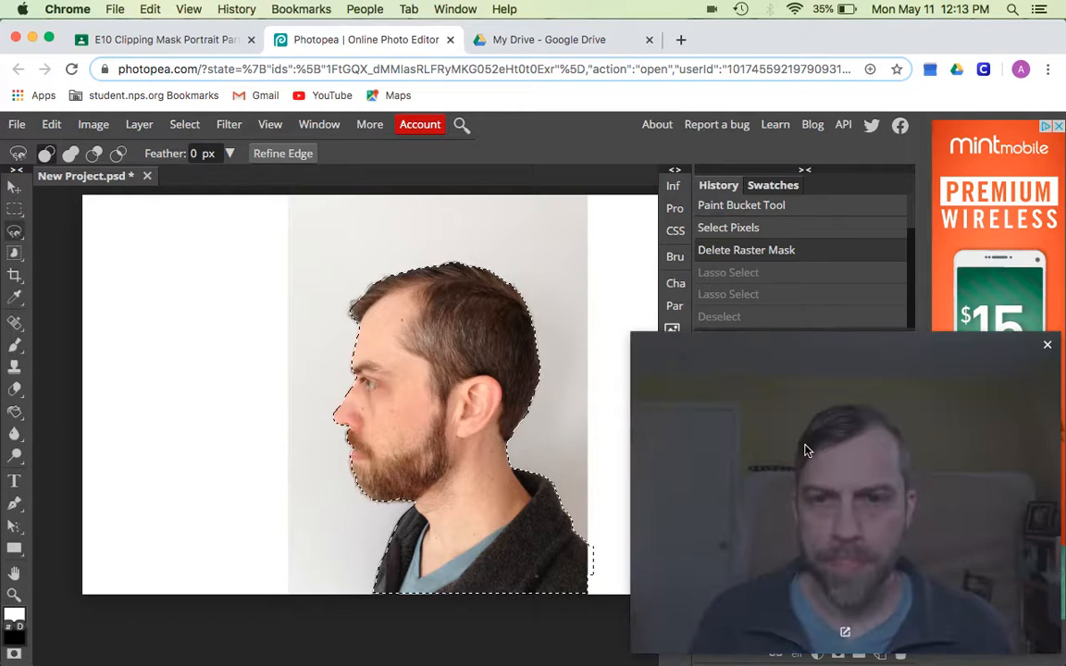
pyautogui.moveTo(804, 447); pyautogui.dragTo(729, 114)
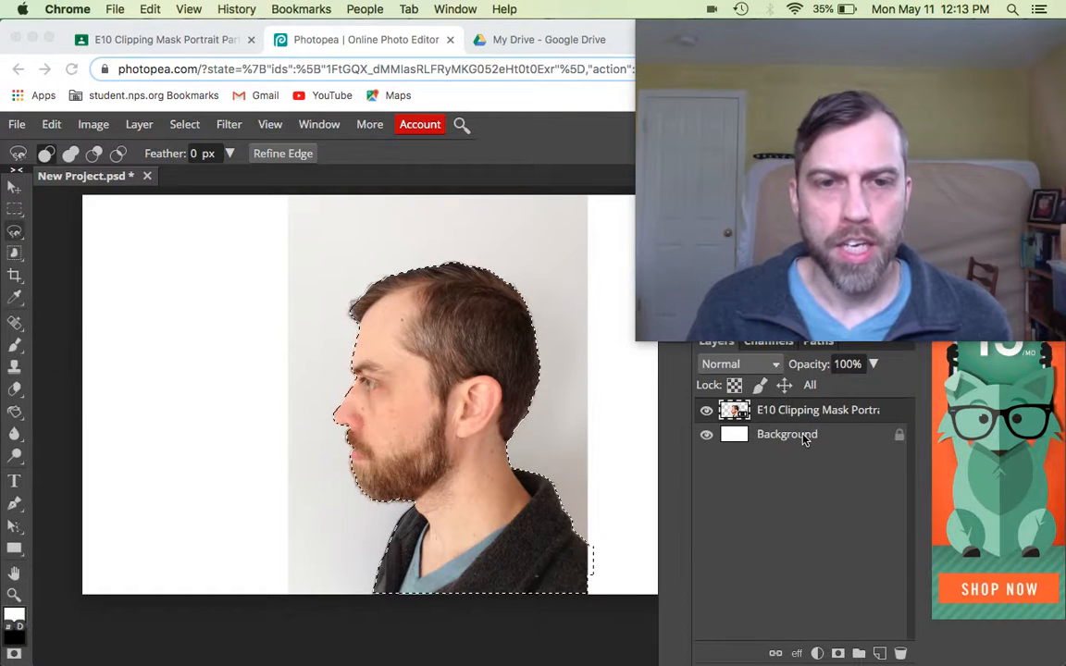
pyautogui.moveTo(851, 654)
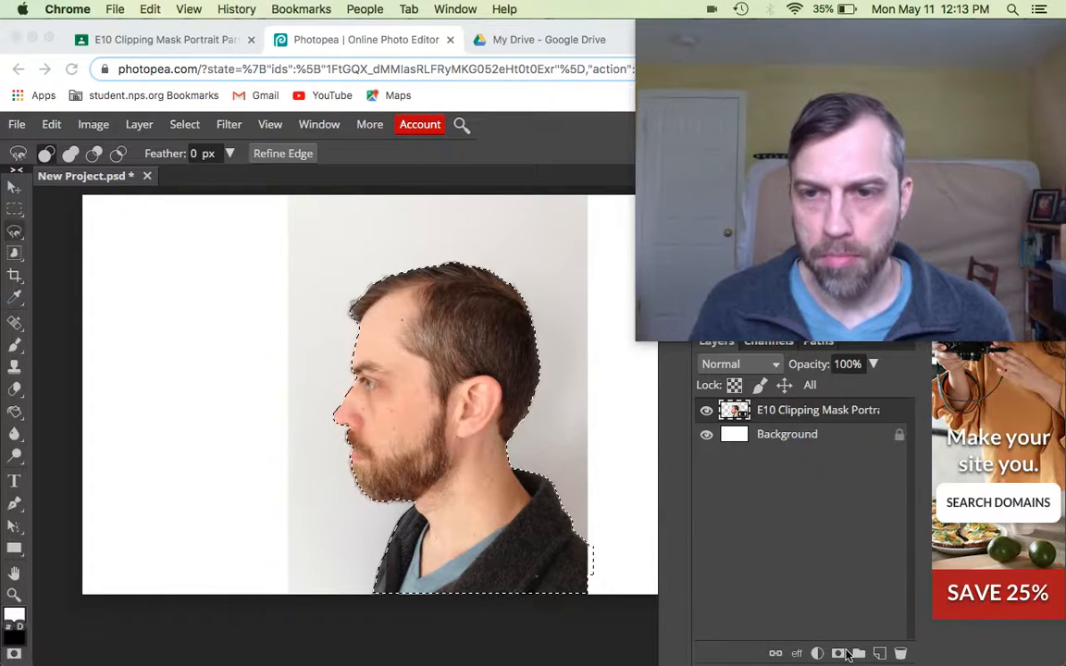
pyautogui.click(840, 658)
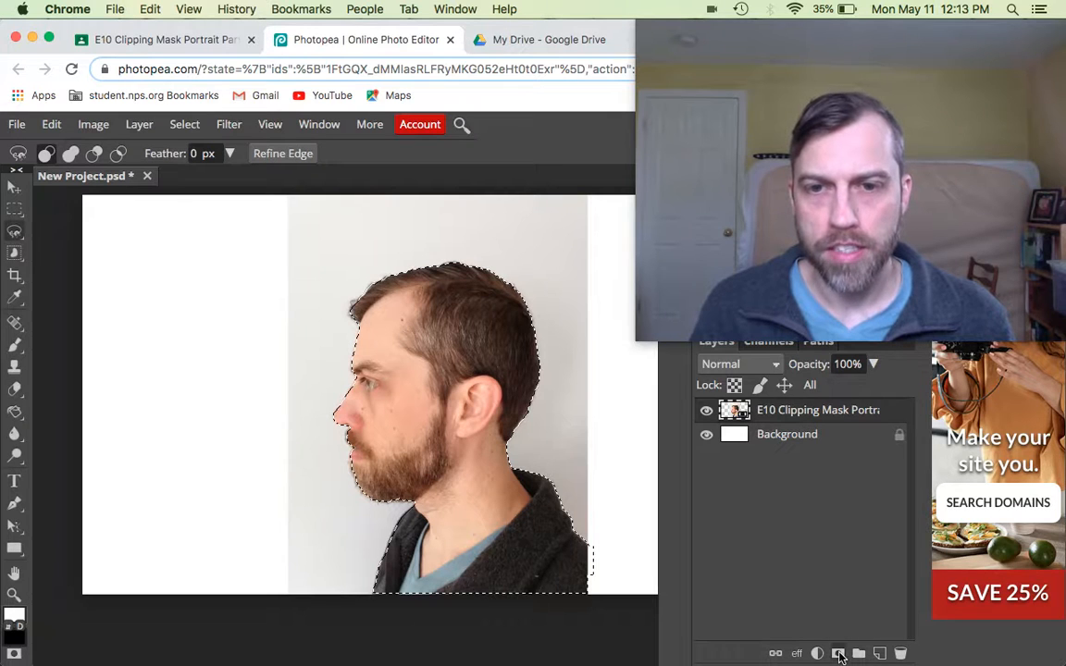
# - Add a layer mask to the portrait layer so only the selected profile remains visible
pyautogui.click(838, 654)
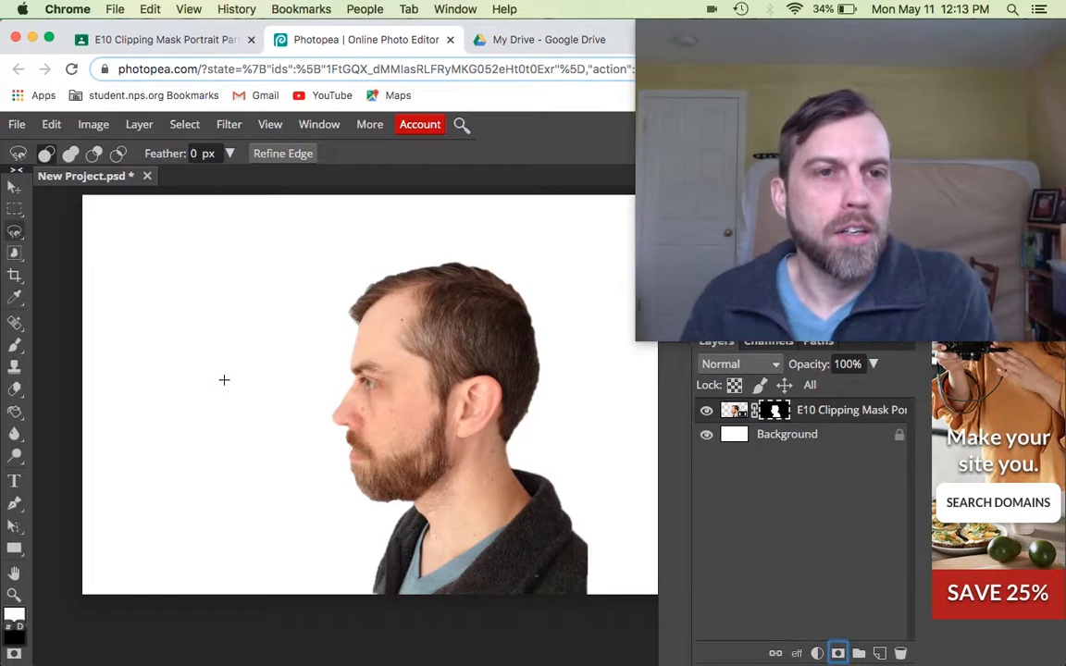
pyautogui.click(14, 130)
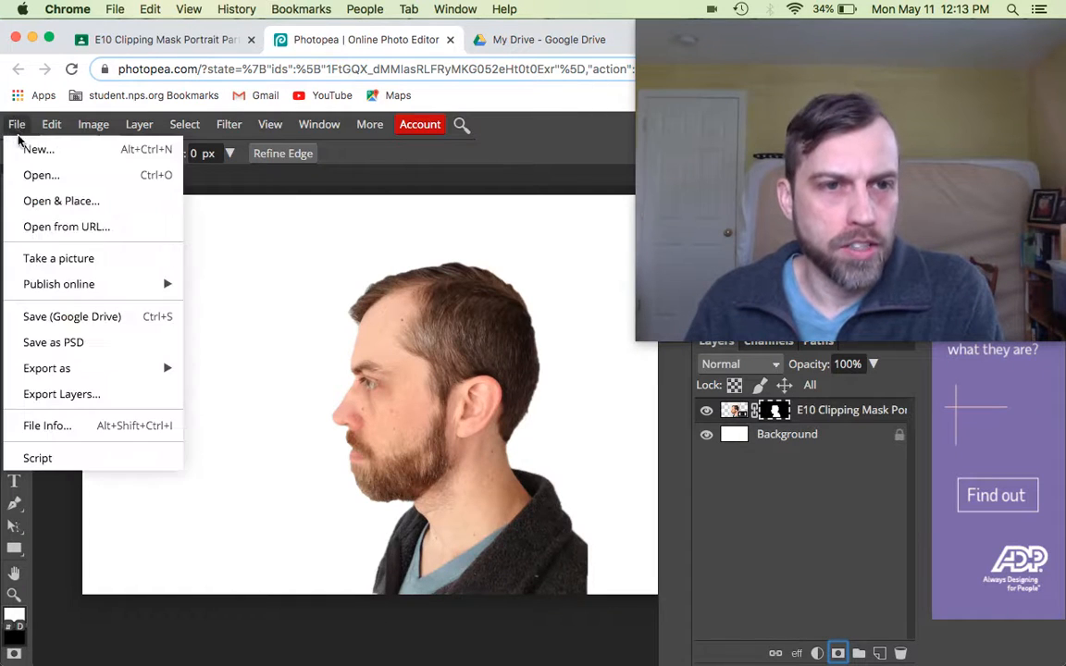
# - Save New Project.psd to Google Drive, then save again to confirm the update
pyautogui.click(78, 319)
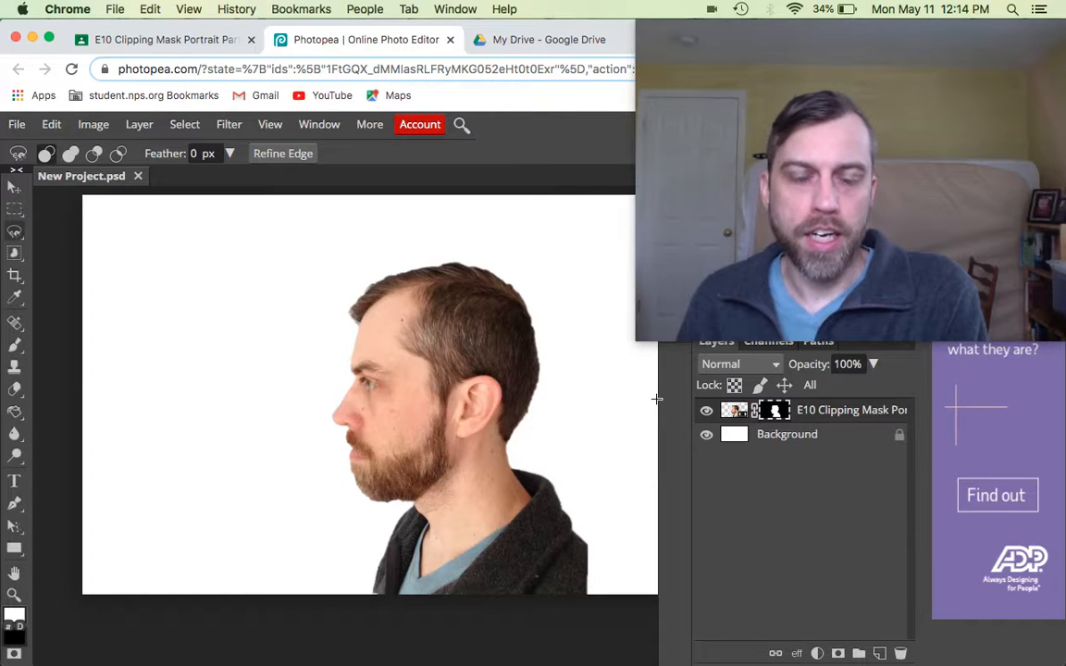
pyautogui.press('super+s')
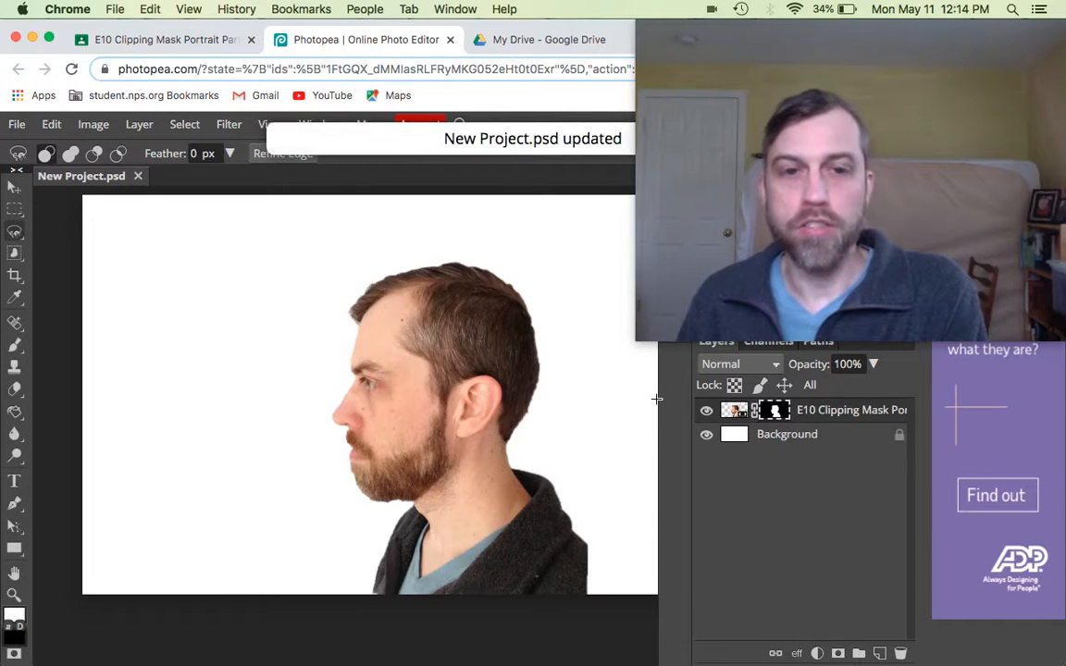